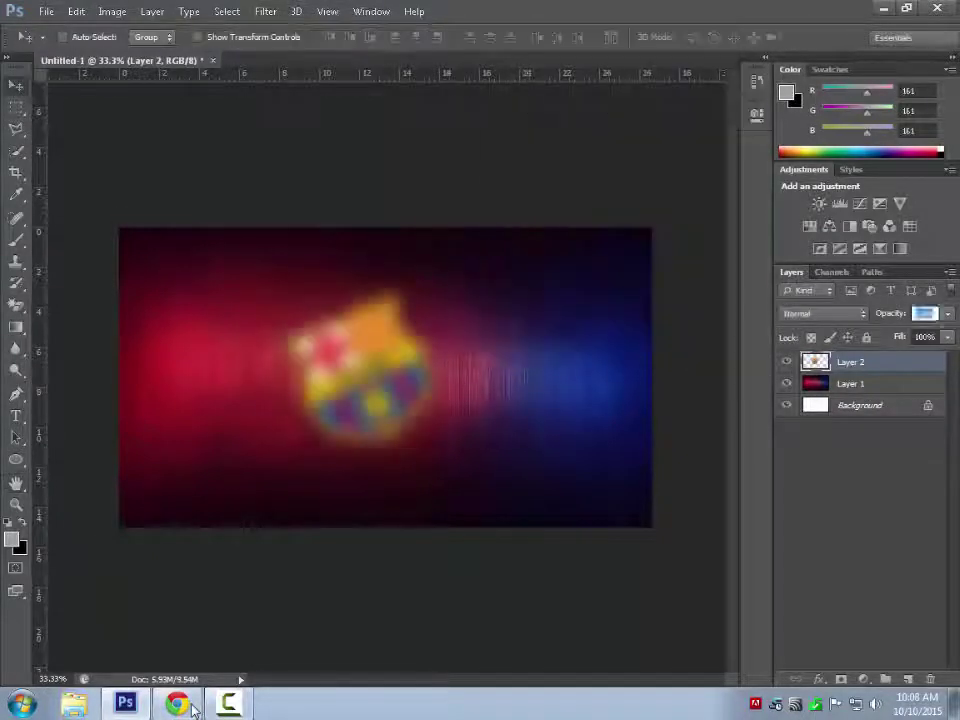
# - In Chrome, search for 'lionel messi png'
pyautogui.click(177, 705)
pyautogui.click(920, 216)
pyautogui.tripleClick(214, 77)
pyautogui.write('lionel messi')
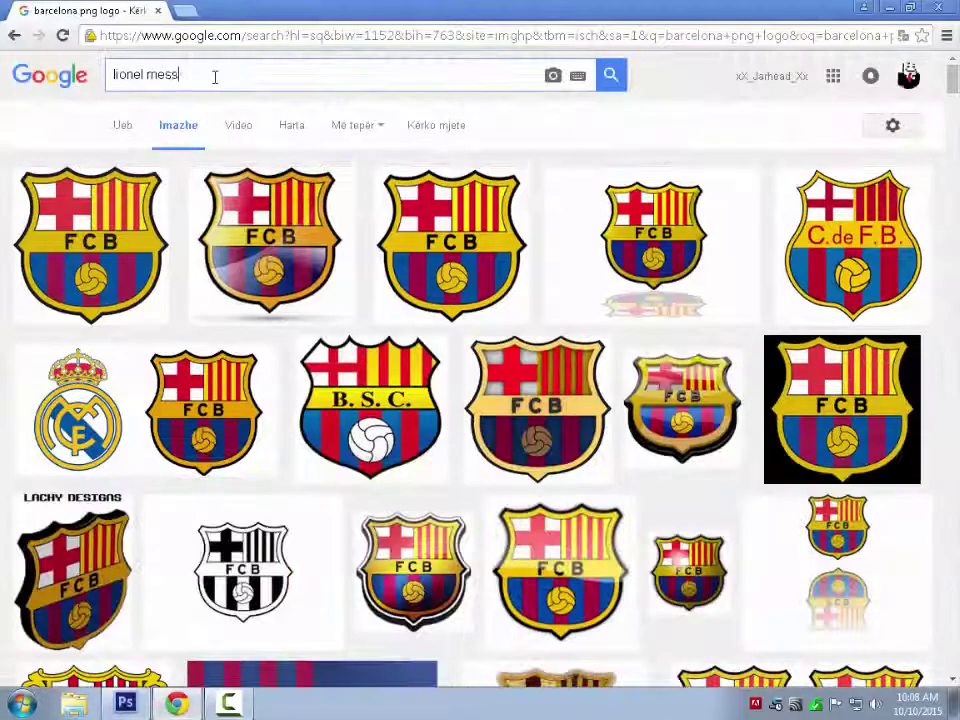
pyautogui.write(' png')
pyautogui.press('Return')
# - Save the full-size Messi cutout image and return to Photoshop
pyautogui.click(830, 240)
pyautogui.rightClick(290, 420)
pyautogui.click(330, 450)
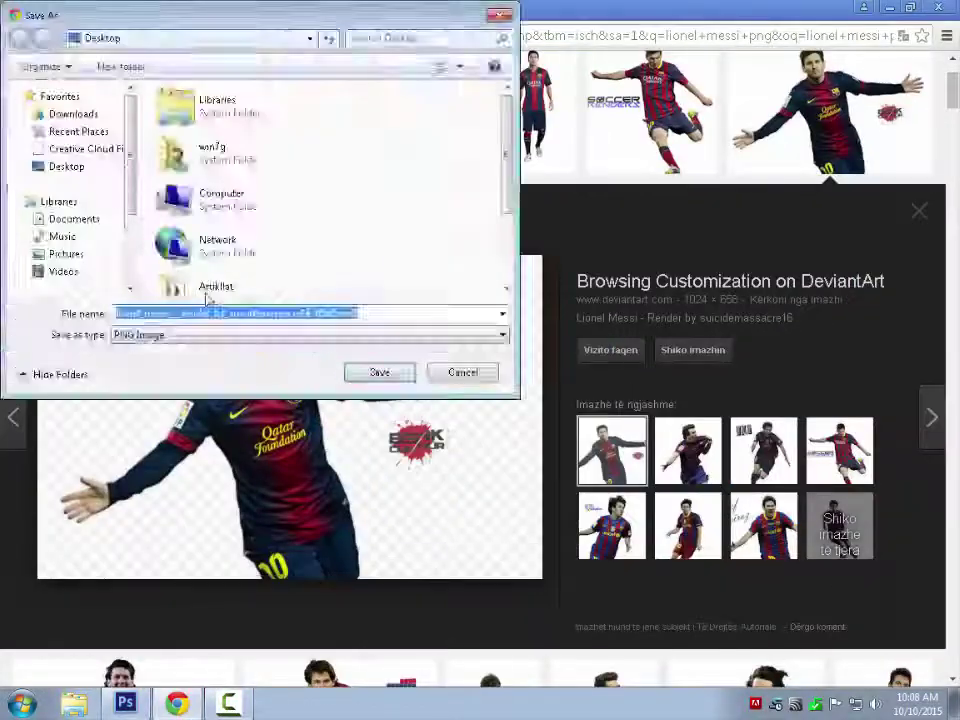
pyautogui.press('Return')
pyautogui.click(125, 704)
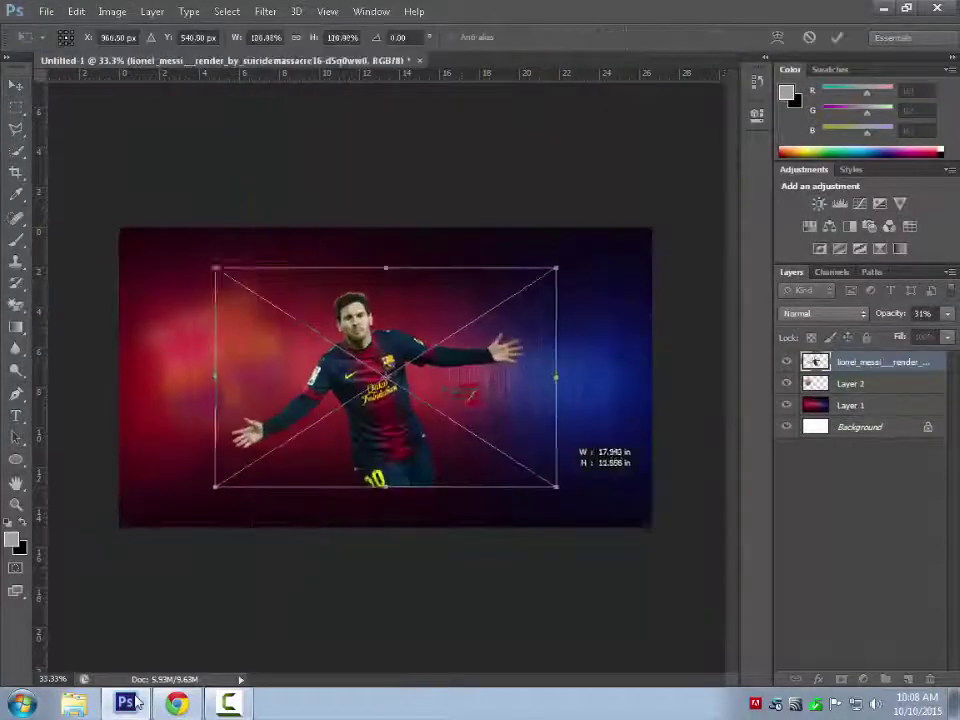
# - Commit the placed Messi image scaled down, and set the foreground colour to blue
pyautogui.moveTo(557, 499); pyautogui.dragTo(503, 450)
pyautogui.press('Return')
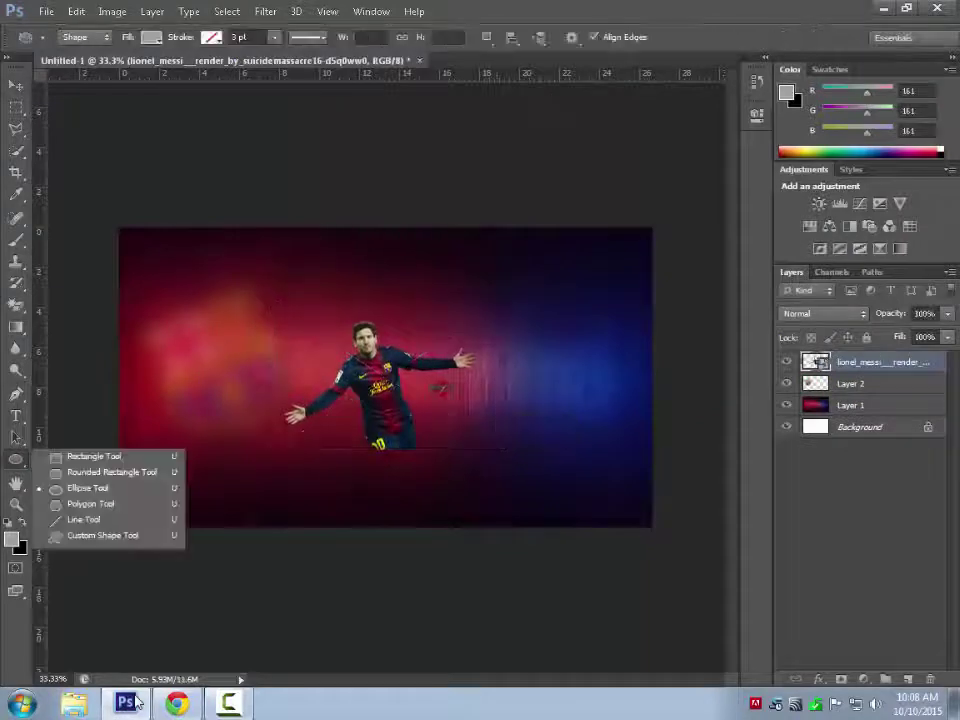
pyautogui.click(96, 456)
pyautogui.click(12, 540)
pyautogui.click(666, 322)
pyautogui.click(853, 227)
# - Draw a blue rectangle over Messi at 38% opacity and rotate it
pyautogui.moveTo(274, 312); pyautogui.dragTo(378, 468)
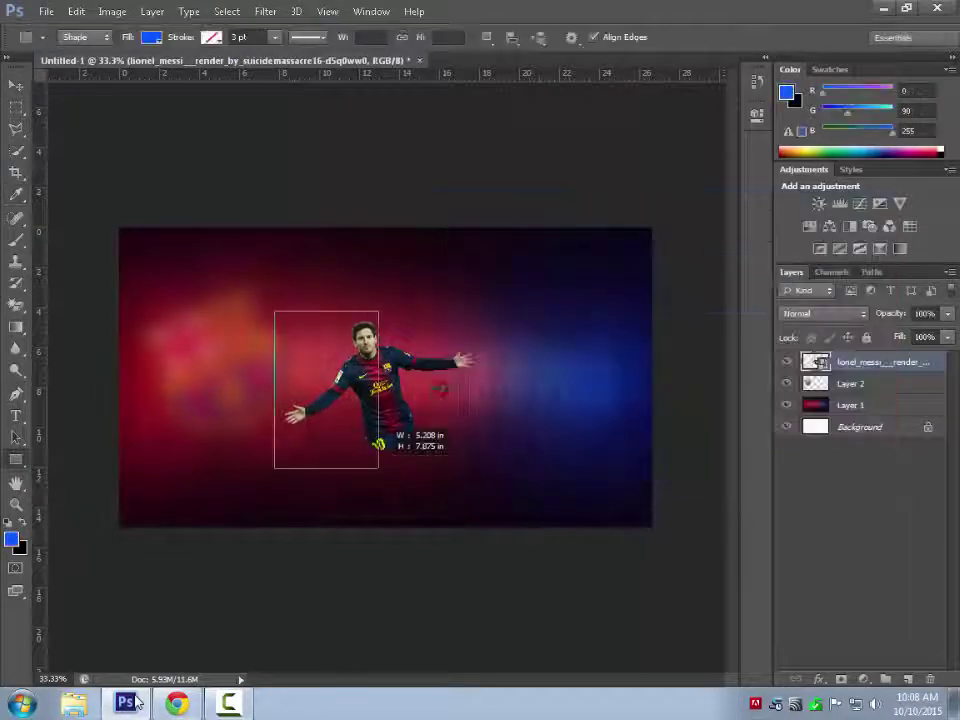
pyautogui.press('v')
pyautogui.press('3')
pyautogui.press('8')
pyautogui.hotkey('ctrl', 't')
pyautogui.press('Return')
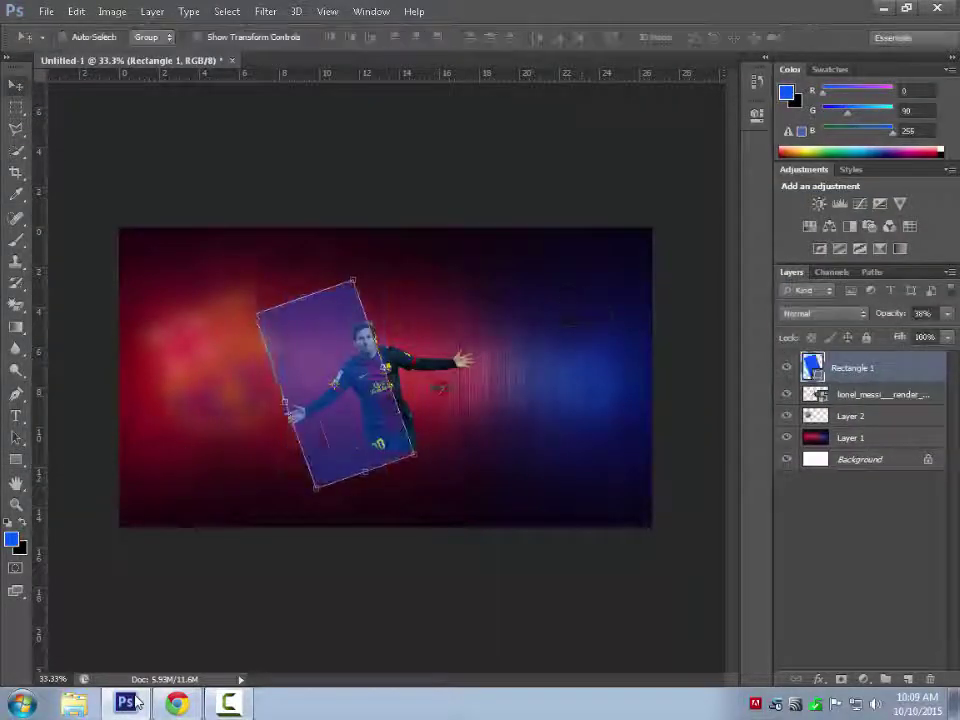
# - Clip Messi to the rectangle beneath him, show the rulers and enlarge Messi
pyautogui.hotkey('ctrl', '[')
pyautogui.hotkey('alt', ']')
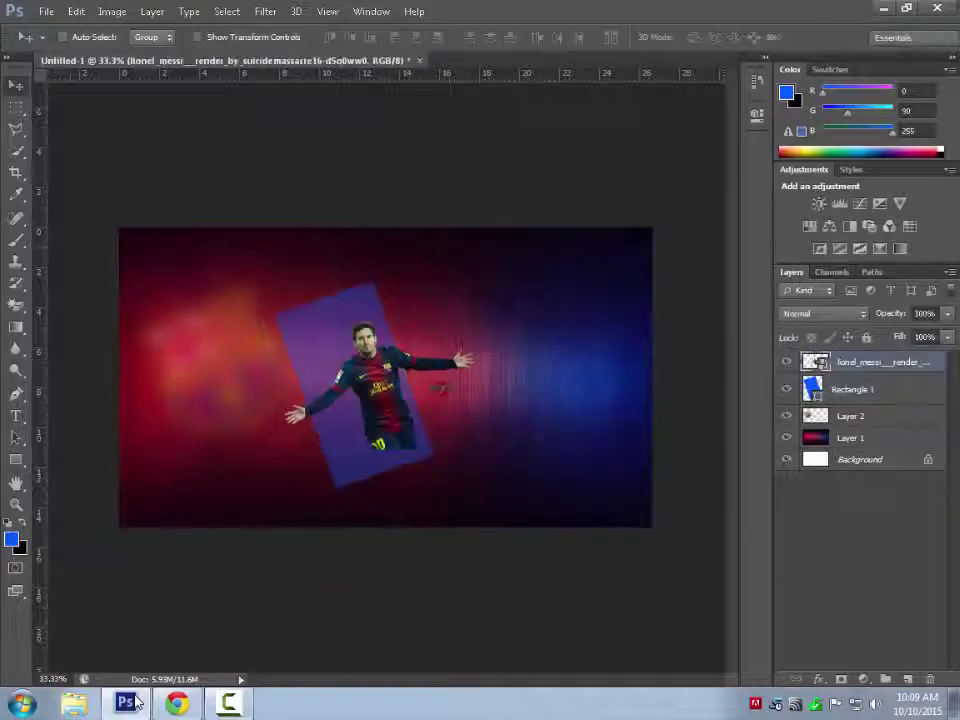
pyautogui.hotkey('ctrl', 'r')
pyautogui.hotkey('ctrl', 't')
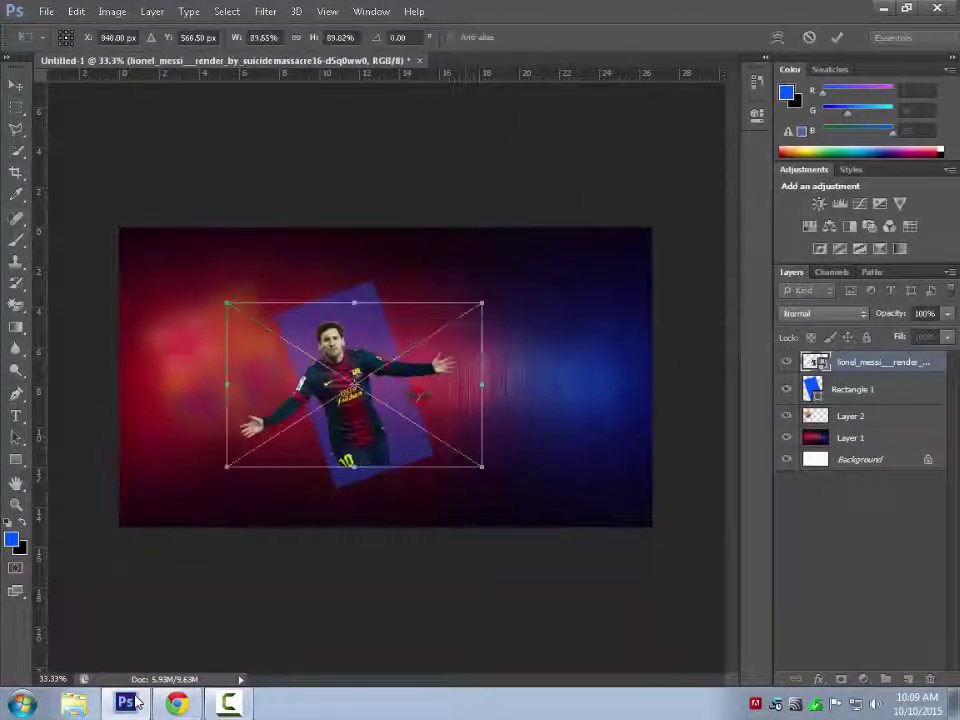
pyautogui.press('Return')
# - Delete the blue rectangle and rasterize the Messi layer
pyautogui.hotkey('alt', '[')
pyautogui.press('Delete')
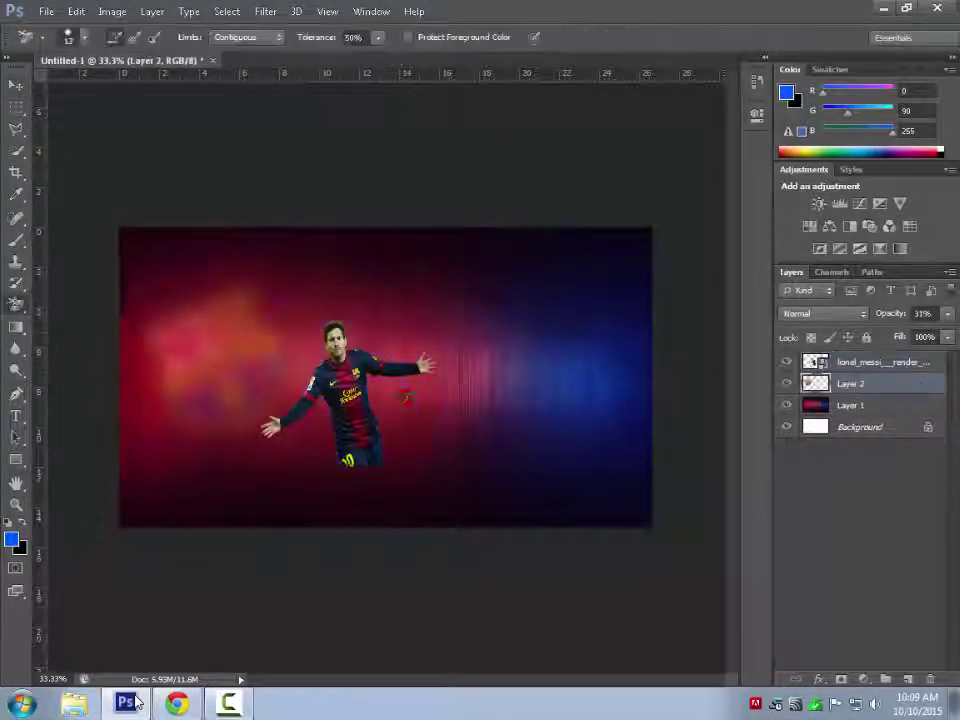
pyautogui.hotkey('alt', ']')
pyautogui.press('Return')
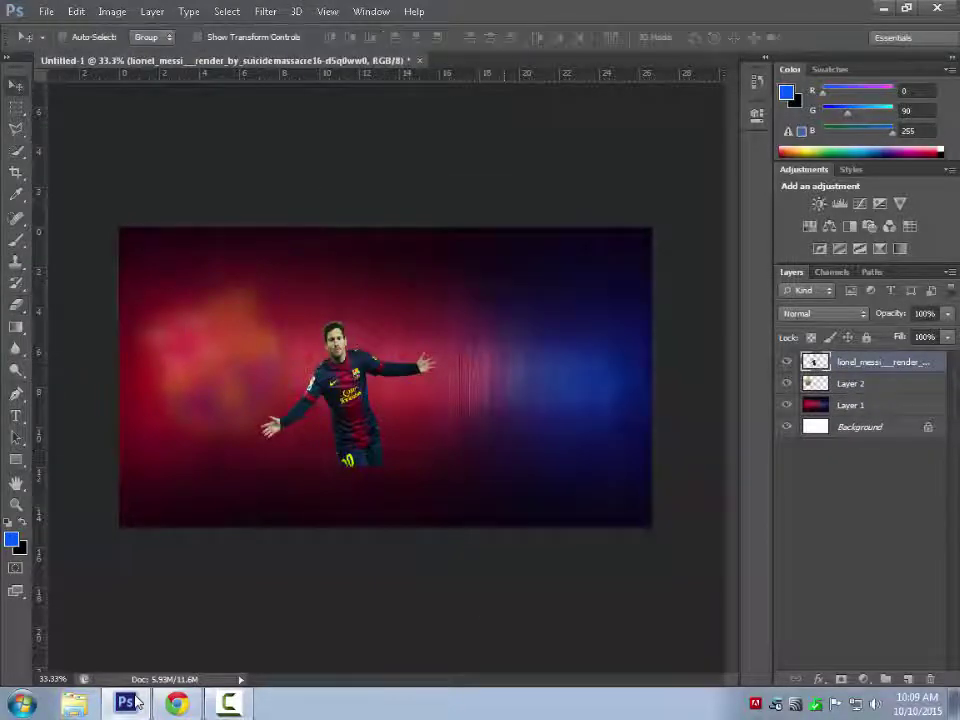
pyautogui.click(864, 679)
# - Add a Curves adjustment layer that darkens the banner
pyautogui.click(836, 416)
pyautogui.moveTo(654, 255); pyautogui.dragTo(654, 298)
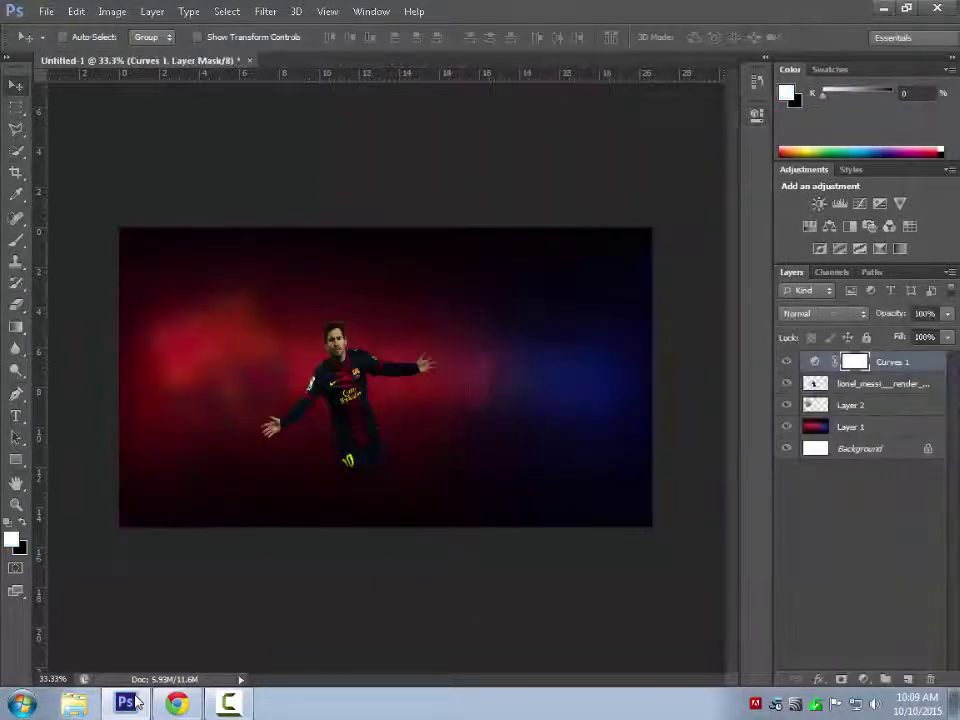
pyautogui.hotkey('alt', '[')
# - Paint a thin blue streak with an Outer Glow on a new layer, and move Messi left
pyautogui.press('b')
pyautogui.rightClick(285, 296)
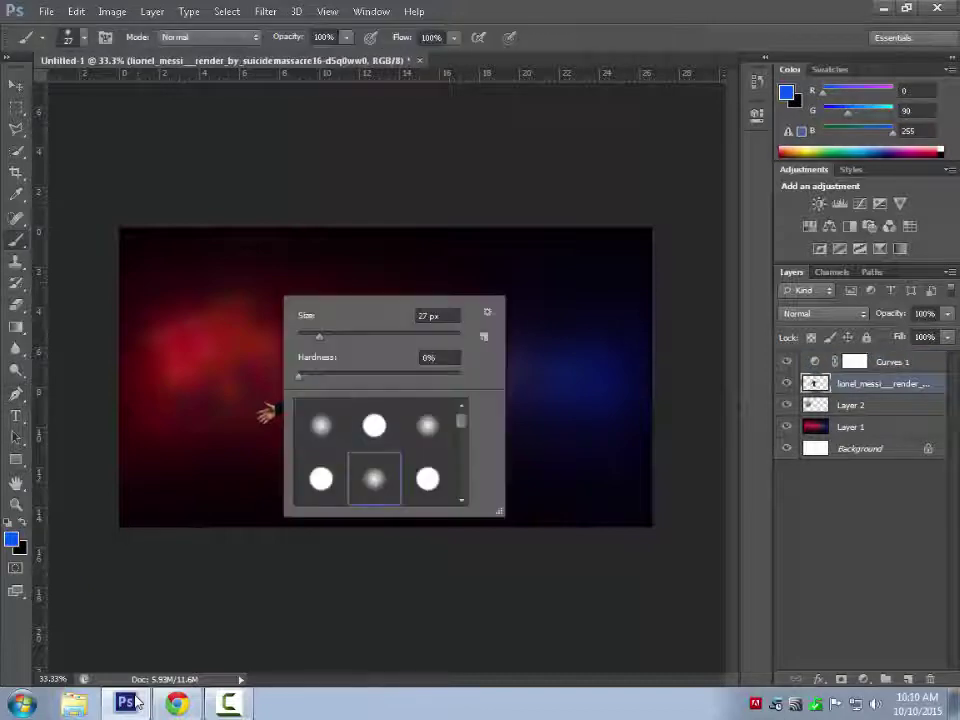
pyautogui.moveTo(218, 320); pyautogui.dragTo(246, 385)
pyautogui.hotkey('ctrl', 'shift', 'alt', 'n')
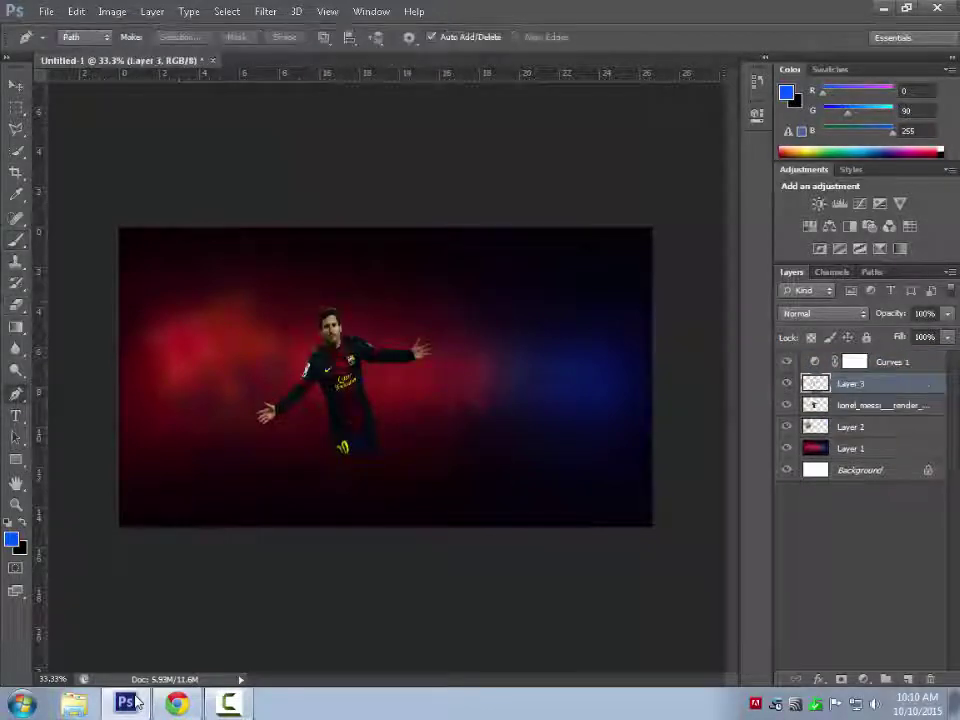
pyautogui.rightClick(553, 246)
pyautogui.click(615, 276)
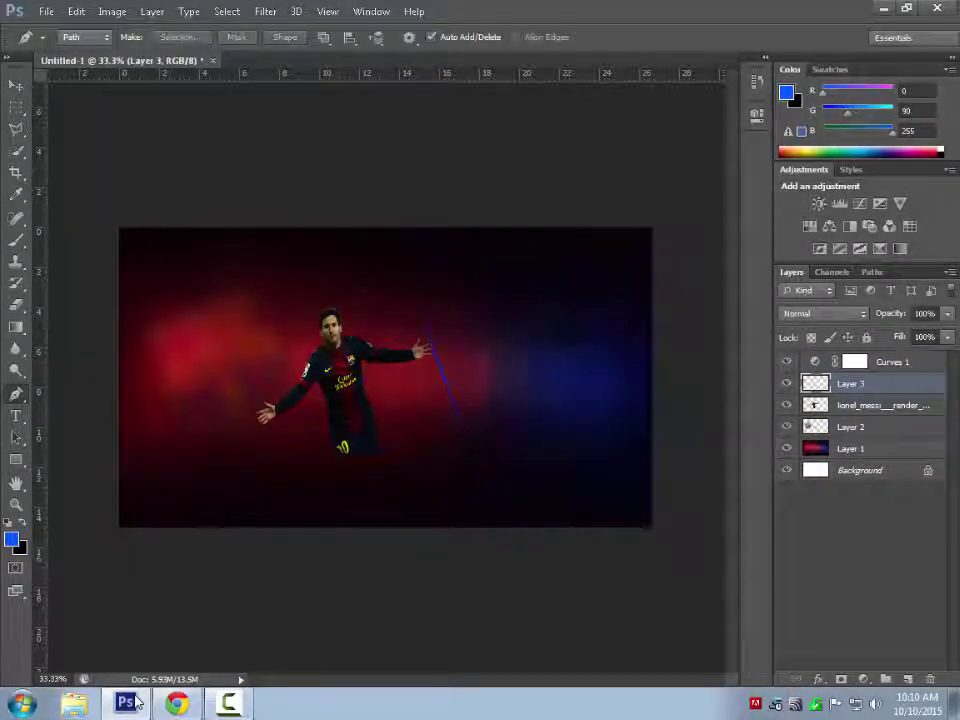
pyautogui.doubleClick(890, 383)
pyautogui.click(488, 353)
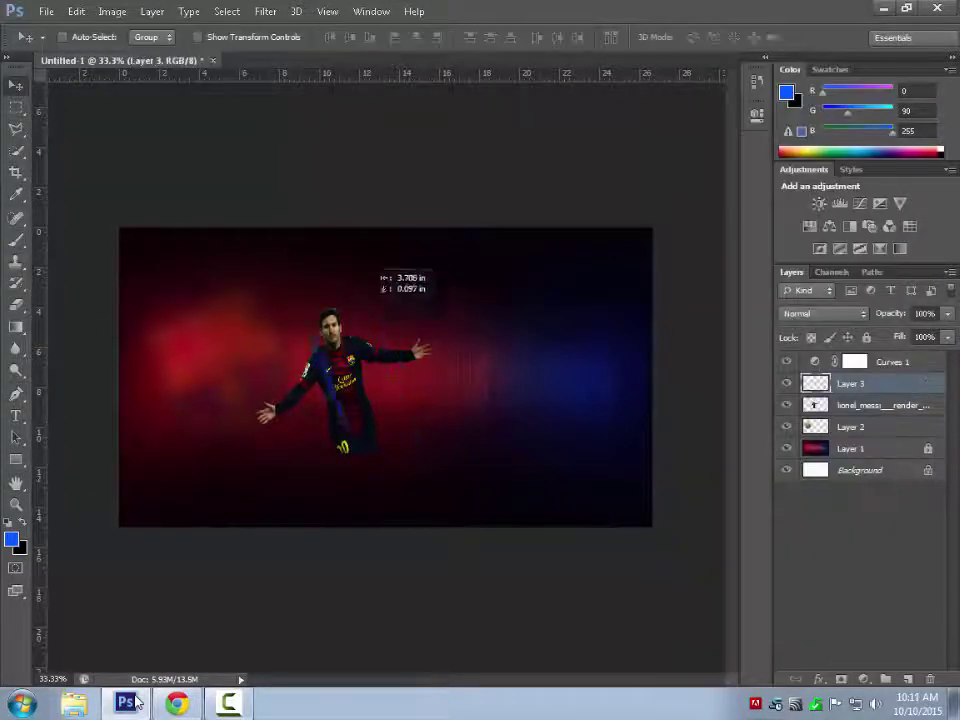
pyautogui.moveTo(340, 380)
pyautogui.mouseDown()
pyautogui.moveTo(200, 372)
pyautogui.moveTo(215, 362)
pyautogui.moveTo(250, 375)
pyautogui.mouseUp()
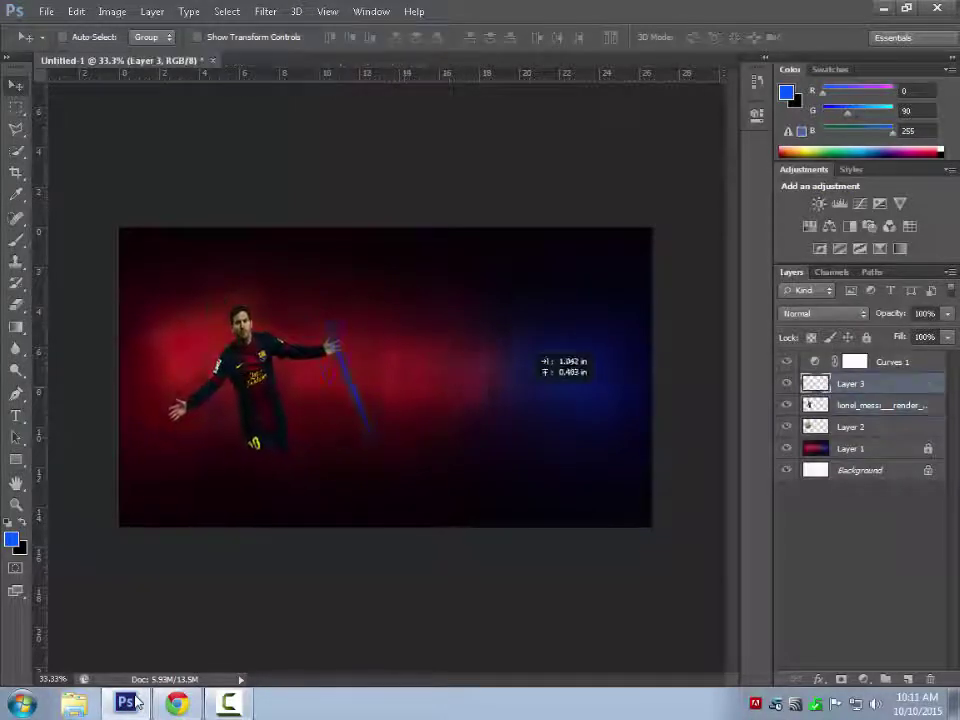
# - Search for a Piqué png cutout, save it and return to Photoshop
pyautogui.click(176, 703)
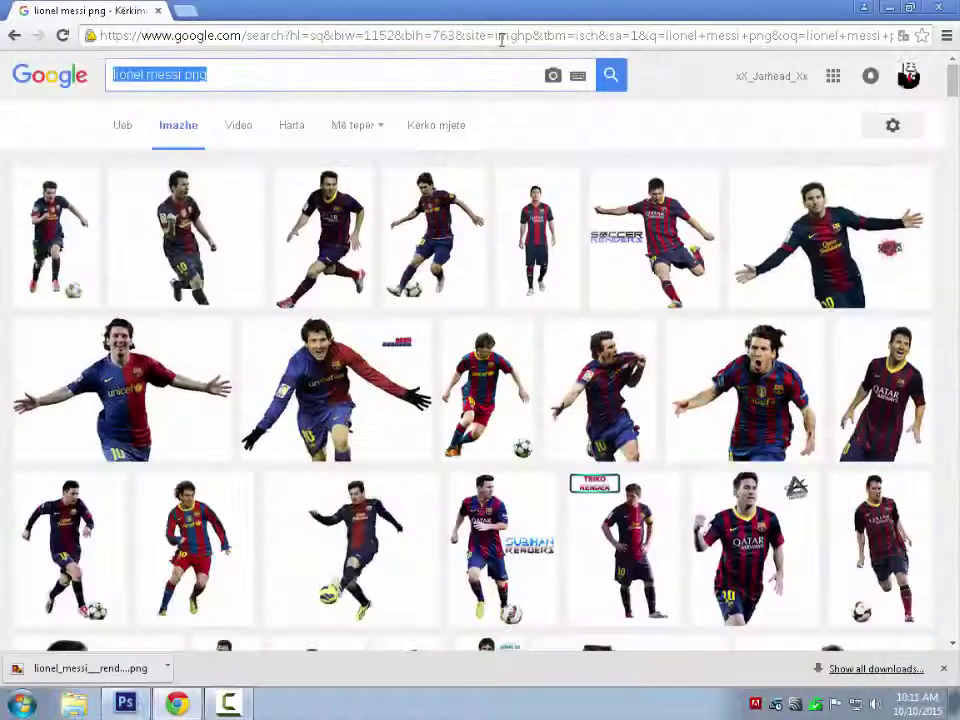
pyautogui.write('que png')
pyautogui.press('Return')
pyautogui.click(148, 258)
pyautogui.rightClick(223, 247)
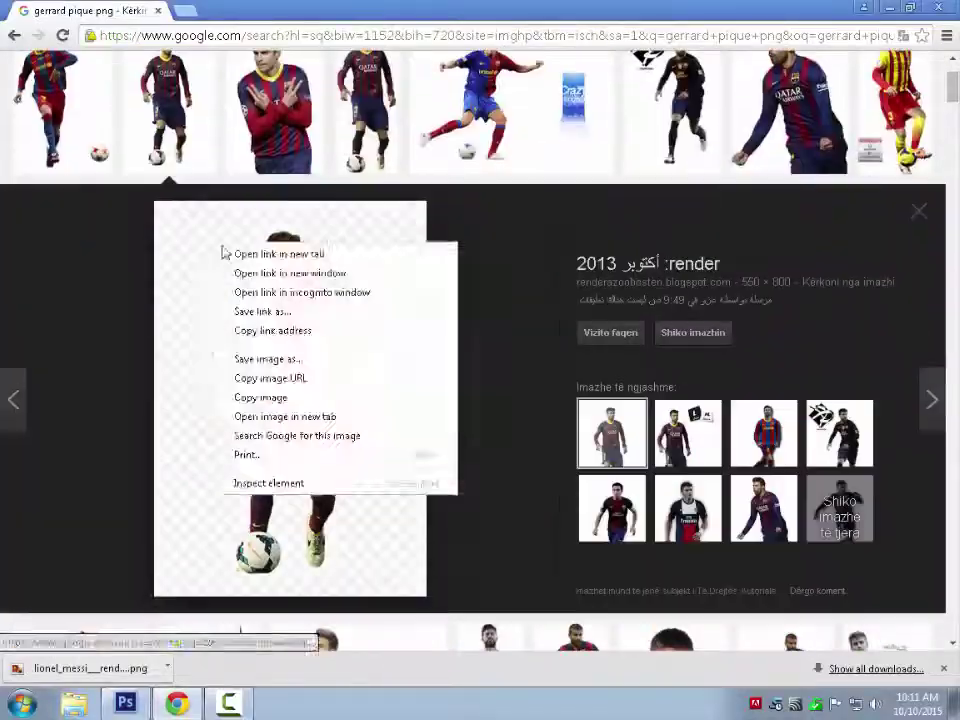
pyautogui.click(261, 311)
pyautogui.press('Return')
pyautogui.click(125, 703)
pyautogui.hotkey('alt', 'f')
# - Place the Piqué cutout, then size and position him beside Messi
pyautogui.press('l')
pyautogui.press('Return')
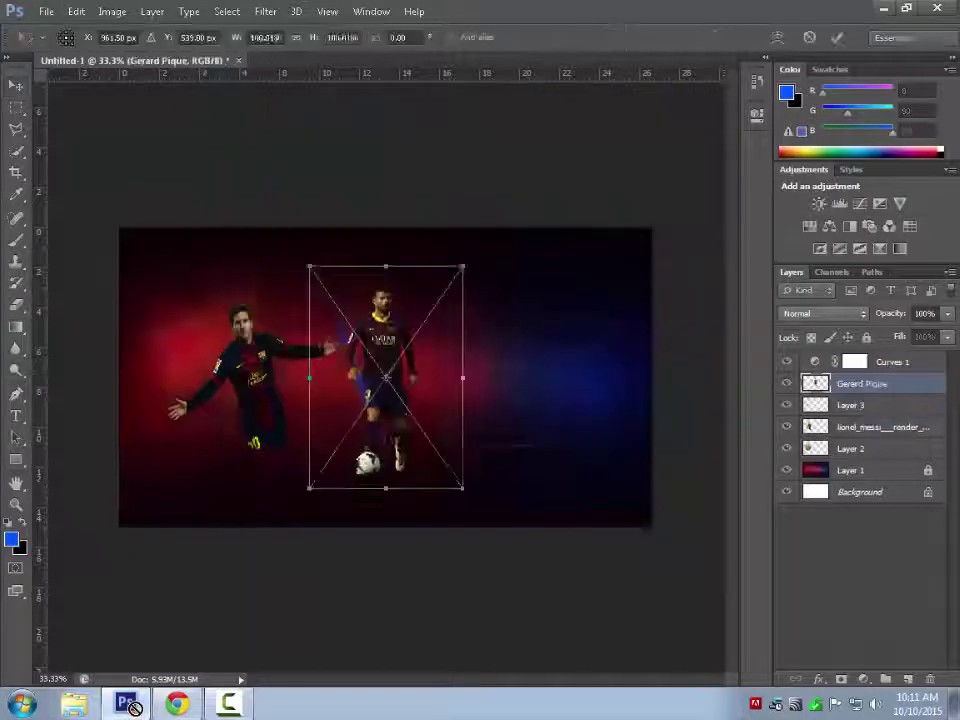
pyautogui.moveTo(386, 375); pyautogui.dragTo(272, 388)
pyautogui.moveTo(315, 493)
pyautogui.mouseDown()
pyautogui.moveTo(345, 450)
pyautogui.moveTo(338, 514)
pyautogui.mouseUp()
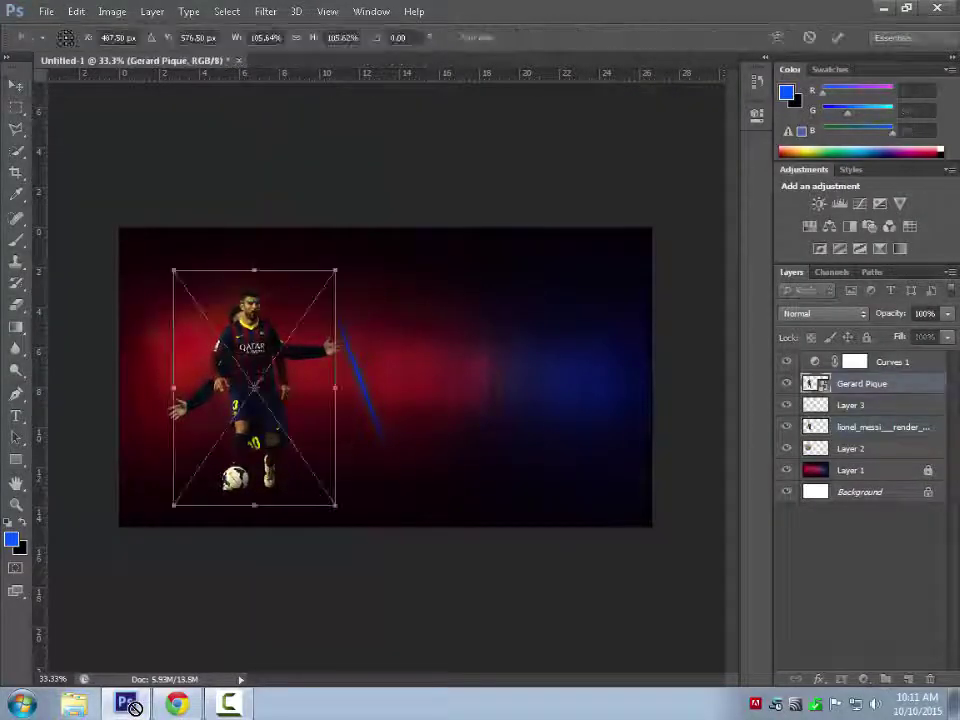
pyautogui.moveTo(255, 400); pyautogui.dragTo(410, 370)
pyautogui.press('Return')
# - Scale Messi and Piqué together and shift them further left
pyautogui.keyDown('shift'); pyautogui.click(850, 405); pyautogui.keyUp('shift')
pyautogui.hotkey('ctrl', 't')
pyautogui.moveTo(560, 510); pyautogui.dragTo(470, 455)
pyautogui.moveTo(340, 380); pyautogui.dragTo(278, 383)
pyautogui.press('Return')
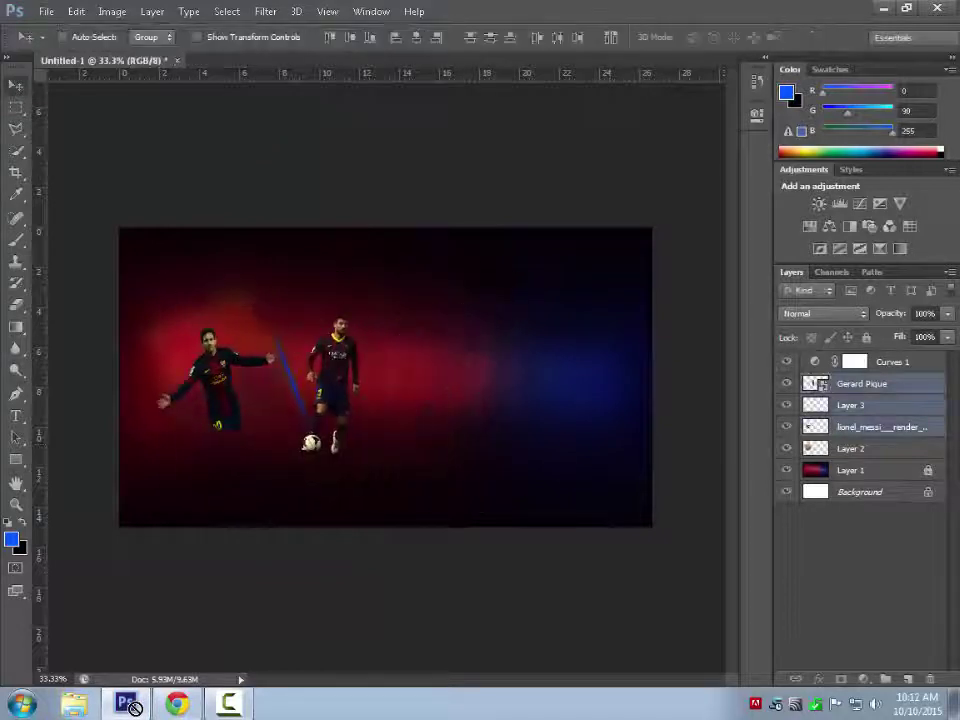
pyautogui.click(880, 427)
# - On a new layer, paint soft blue and red (ff0000) glows around the players
pyautogui.hotkey('ctrl', 'shift', 'alt', 'n')
pyautogui.press('b')
pyautogui.rightClick(283, 266)
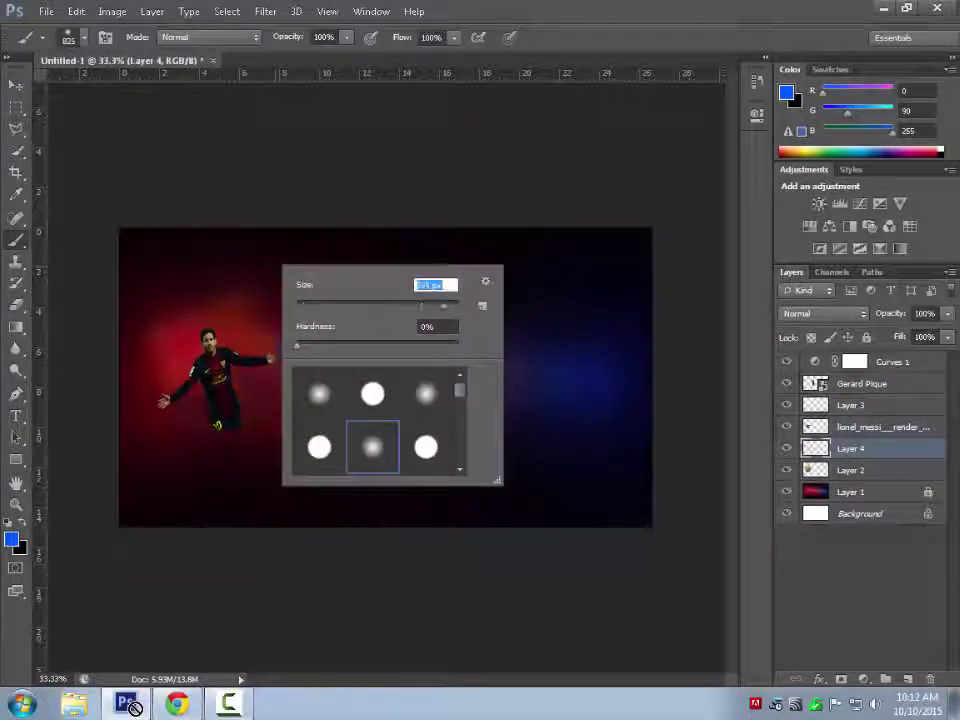
pyautogui.click(205, 375)
pyautogui.click(12, 540)
pyautogui.write('ff0000')
pyautogui.click(857, 227)
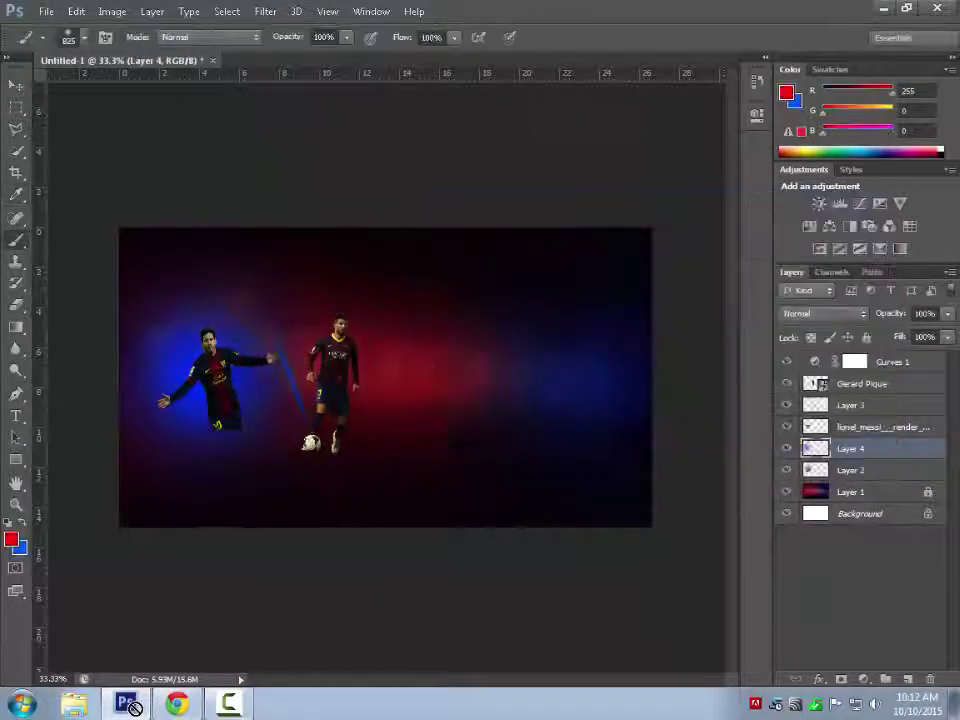
pyautogui.click(335, 365)
pyautogui.click(510, 380)
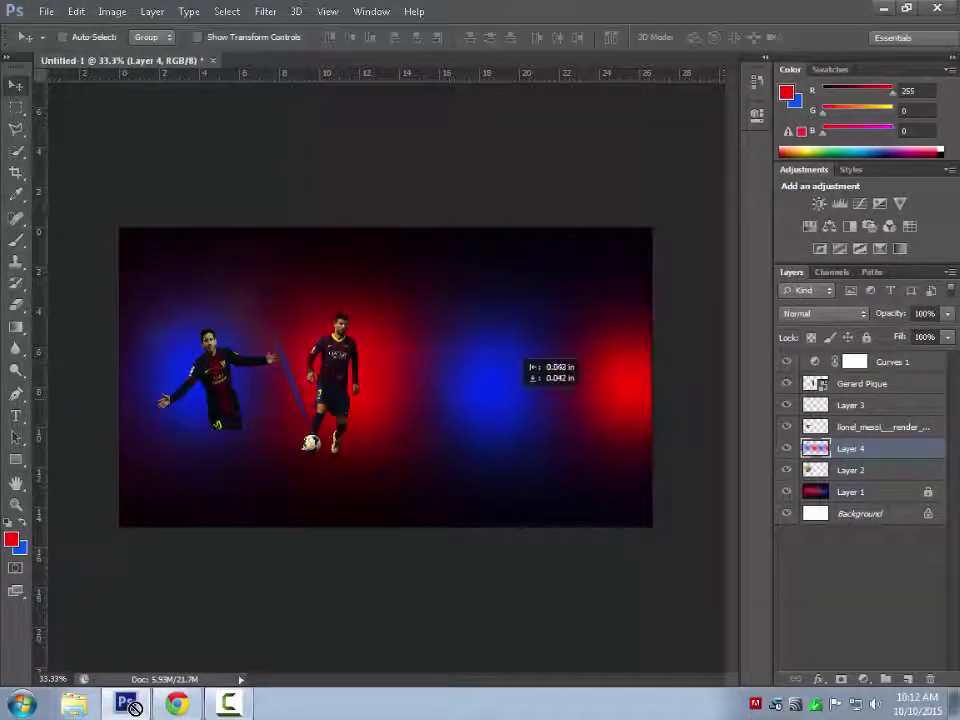
# - Try other blend modes on the glow layer, then return it to Normal
pyautogui.click(825, 313)
pyautogui.press('Down')
pyautogui.press('Down')
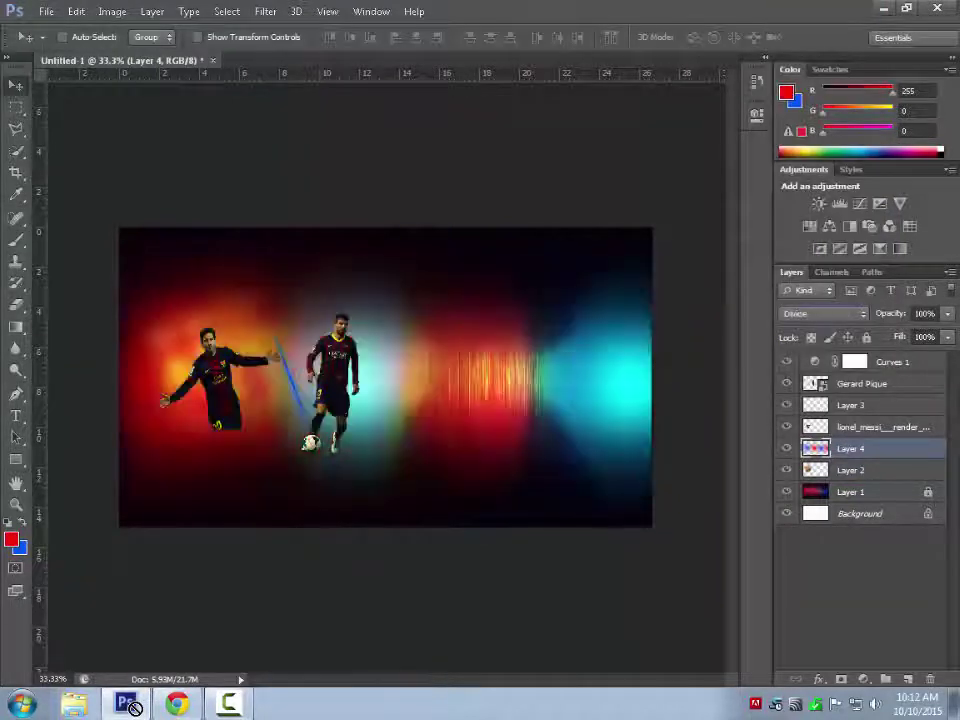
pyautogui.press('Down')
pyautogui.press('Down')
pyautogui.press('Home')
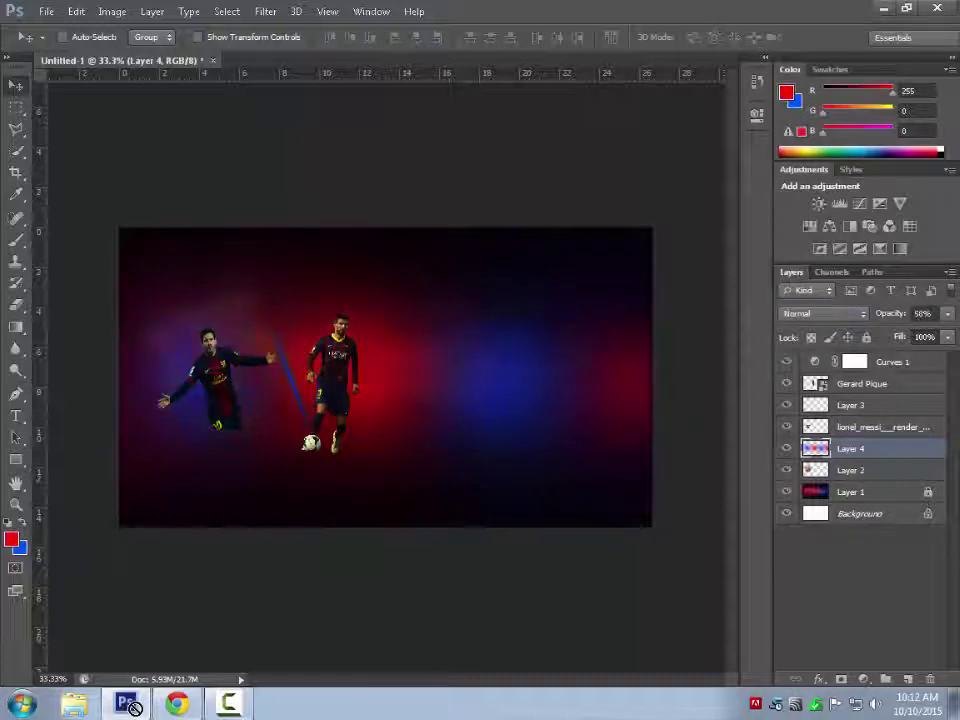
# - Try the Wind filter and an enlarging transform on the glow layer, cancelling both
pyautogui.click(265, 11)
pyautogui.click(500, 385)
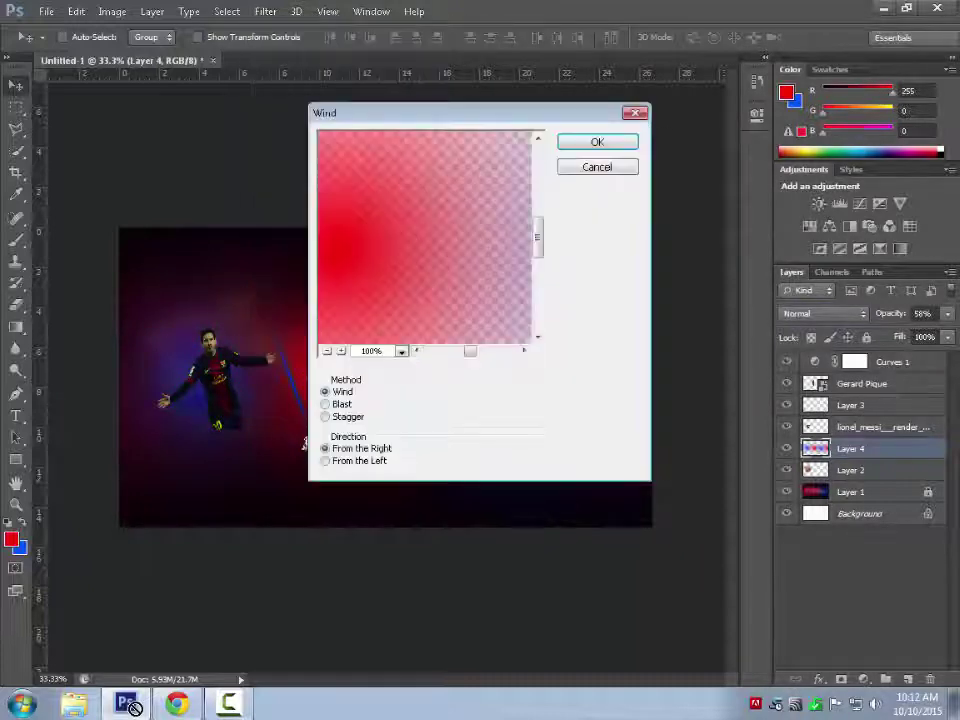
pyautogui.press('Escape')
pyautogui.click(265, 11)
pyautogui.press('Escape')
pyautogui.hotkey('ctrl', 't')
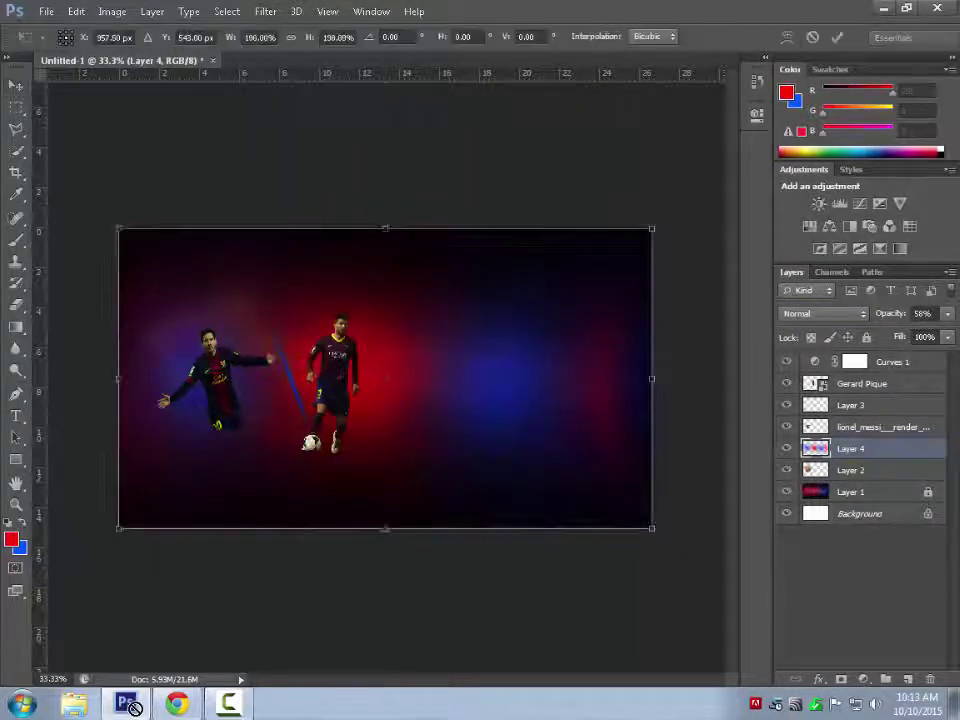
pyautogui.moveTo(651, 525); pyautogui.dragTo(703, 574)
pyautogui.press('Escape')
# - In Chrome, search for 'andres iniesta png' and preview an image
pyautogui.click(176, 704)
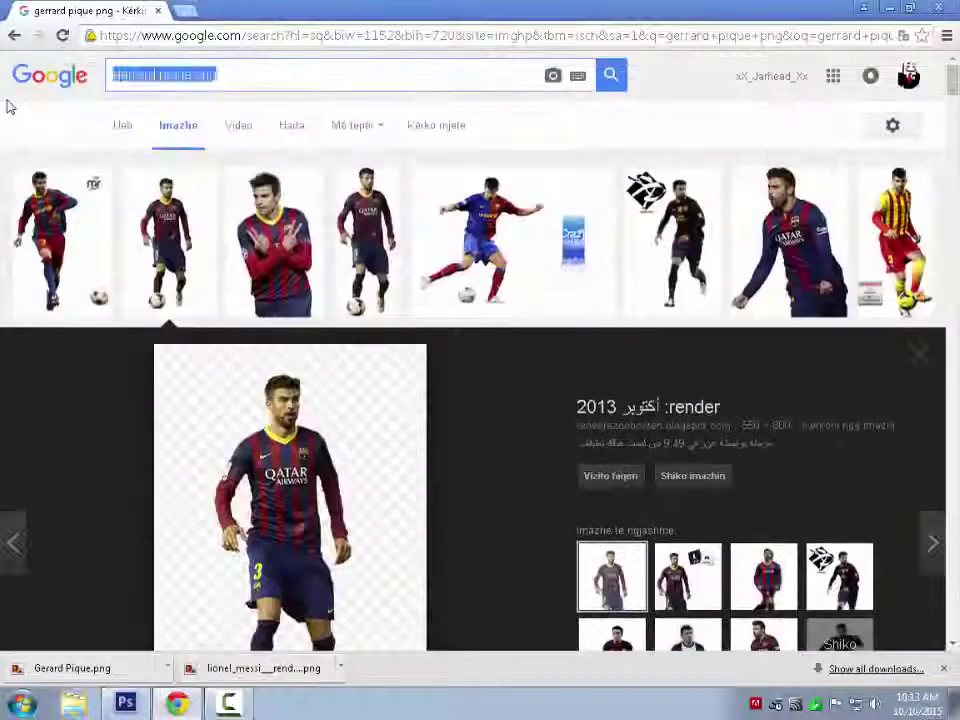
pyautogui.write('andres iniesta png')
pyautogui.press('Return')
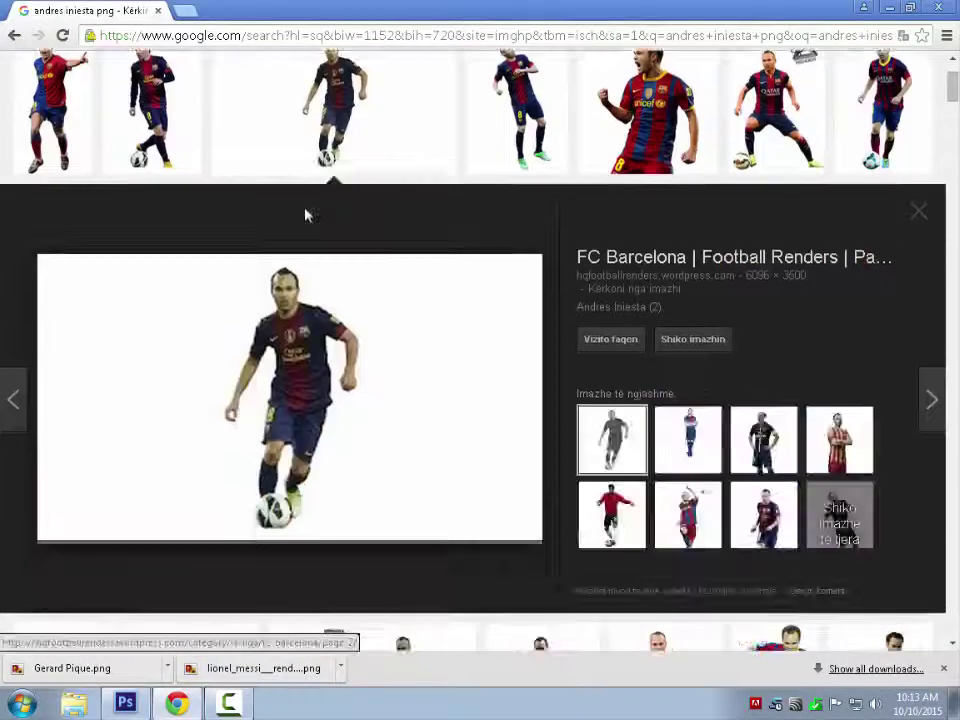
pyautogui.click(910, 130)
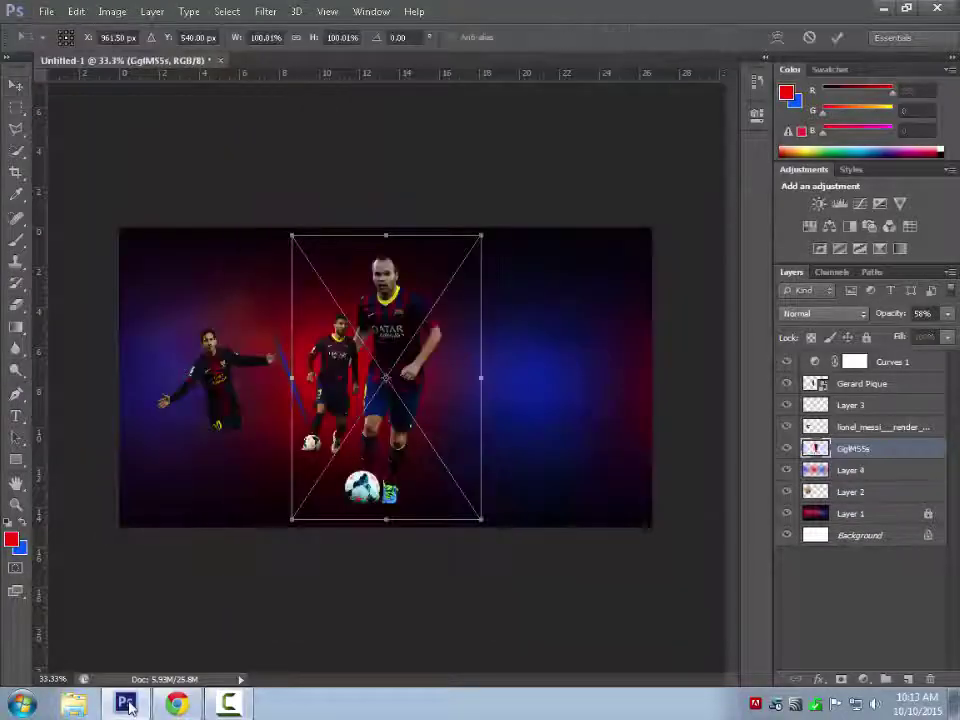
# - Shrink and position the newly placed right player, then enlarge all three players together
pyautogui.moveTo(481, 519); pyautogui.dragTo(445, 464)
pyautogui.moveTo(432, 370); pyautogui.dragTo(477, 376)
pyautogui.press('Return')
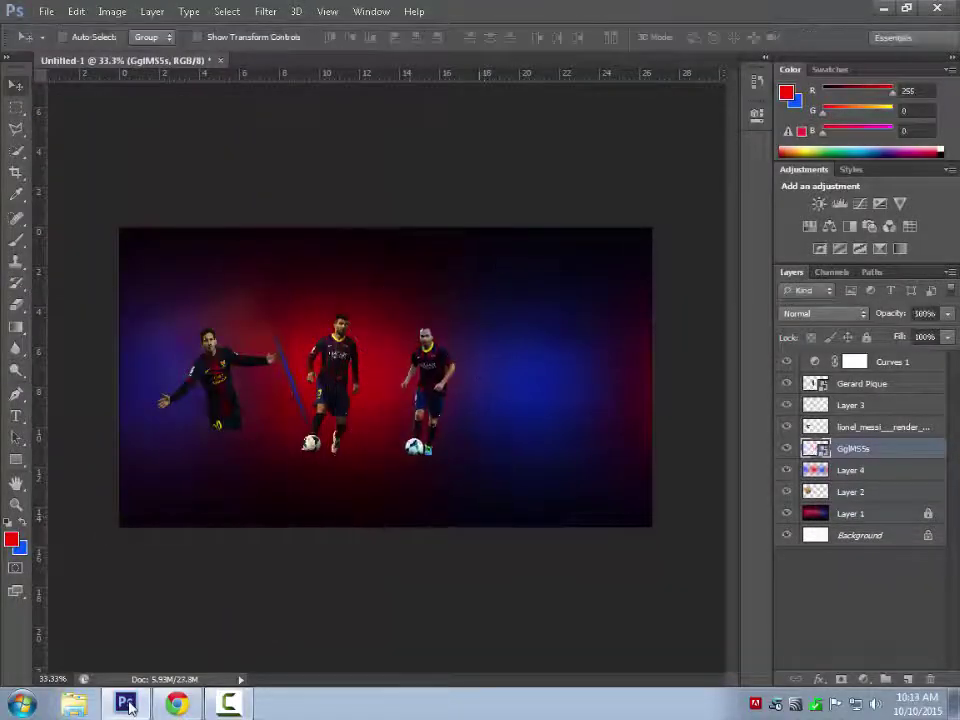
pyautogui.hotkey('ctrl', 't')
pyautogui.moveTo(491, 456); pyautogui.dragTo(551, 471)
pyautogui.press('Return')
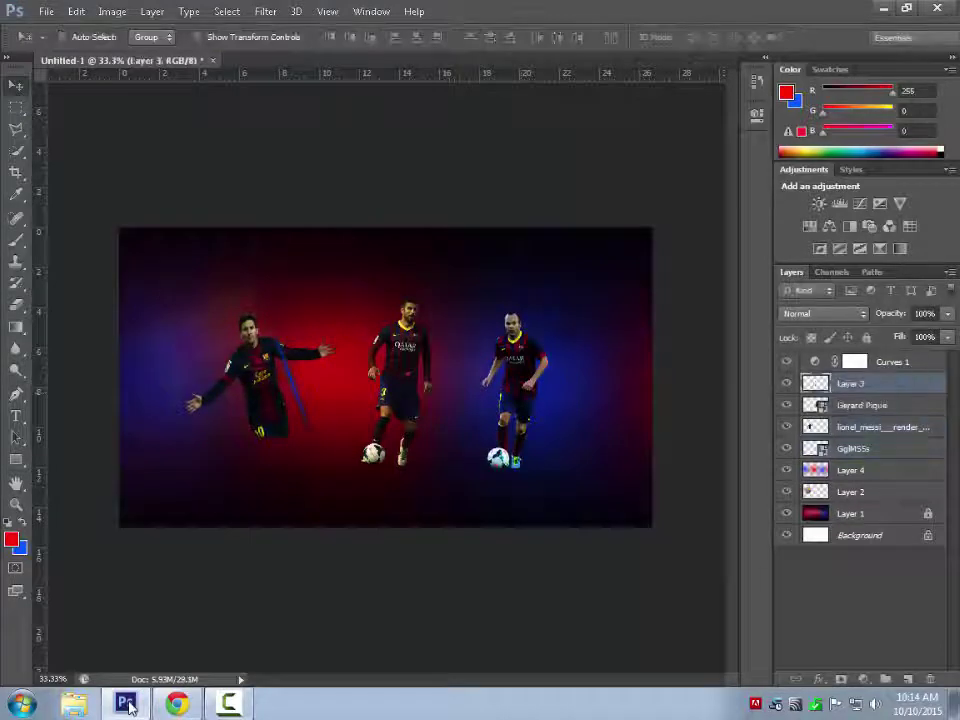
# - Draw a red rectangle tilted about 29° behind the left player, and duplicate it toward the right player
pyautogui.hotkey('alt', '[')
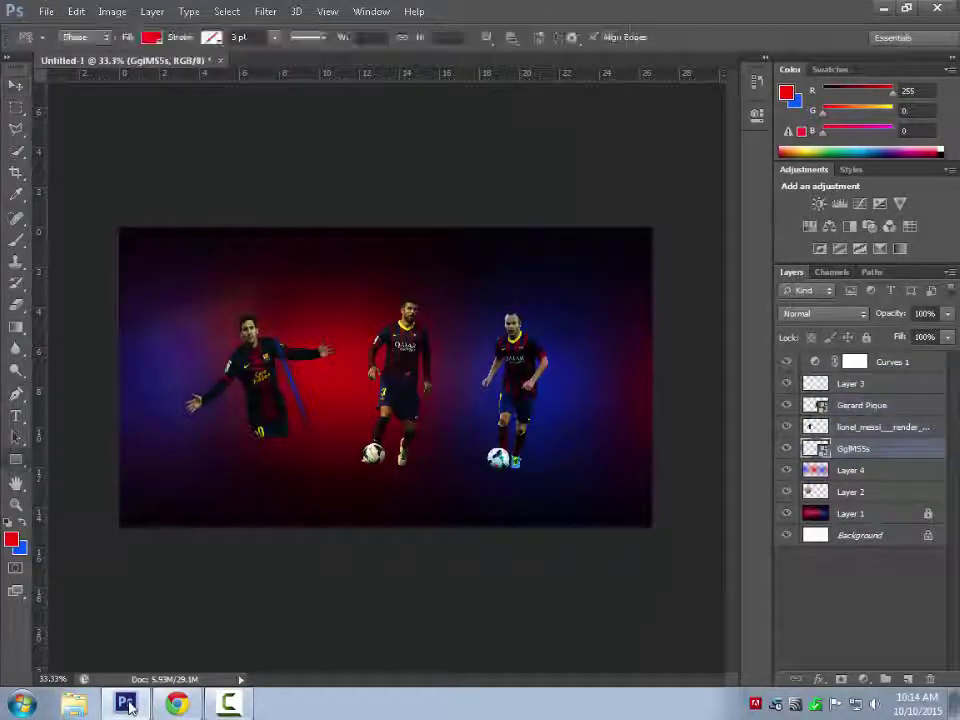
pyautogui.moveTo(302, 479); pyautogui.dragTo(300, 497)
pyautogui.hotkey('ctrl', 't')
pyautogui.moveTo(345, 450); pyautogui.dragTo(340, 369)
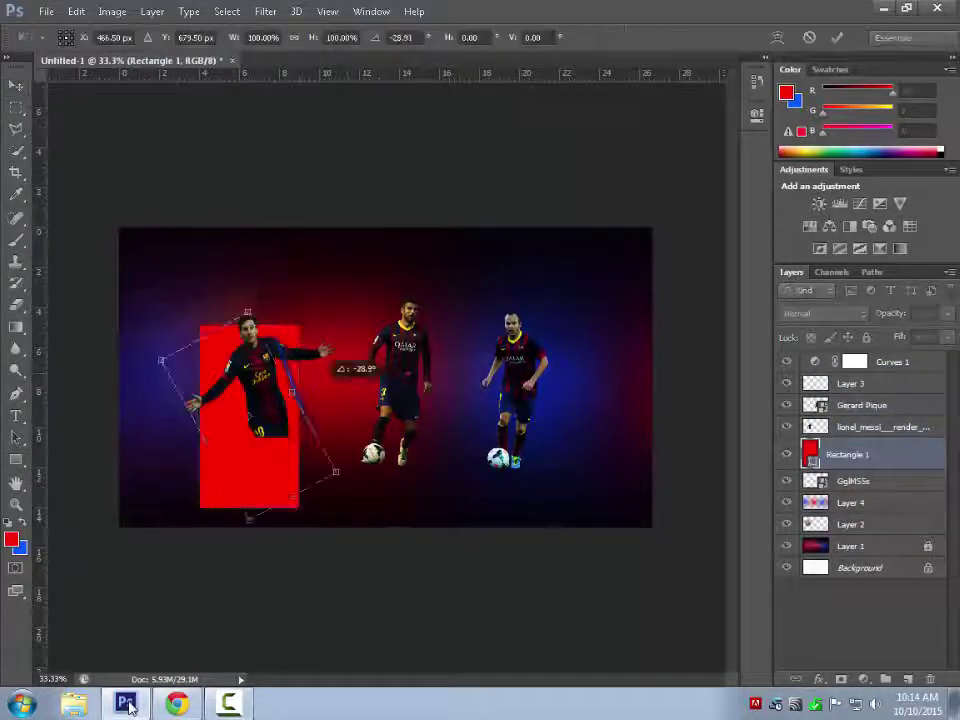
pyautogui.moveTo(325, 497); pyautogui.dragTo(340, 487)
pyautogui.press('Return')
pyautogui.hotkey('ctrl', 'j')
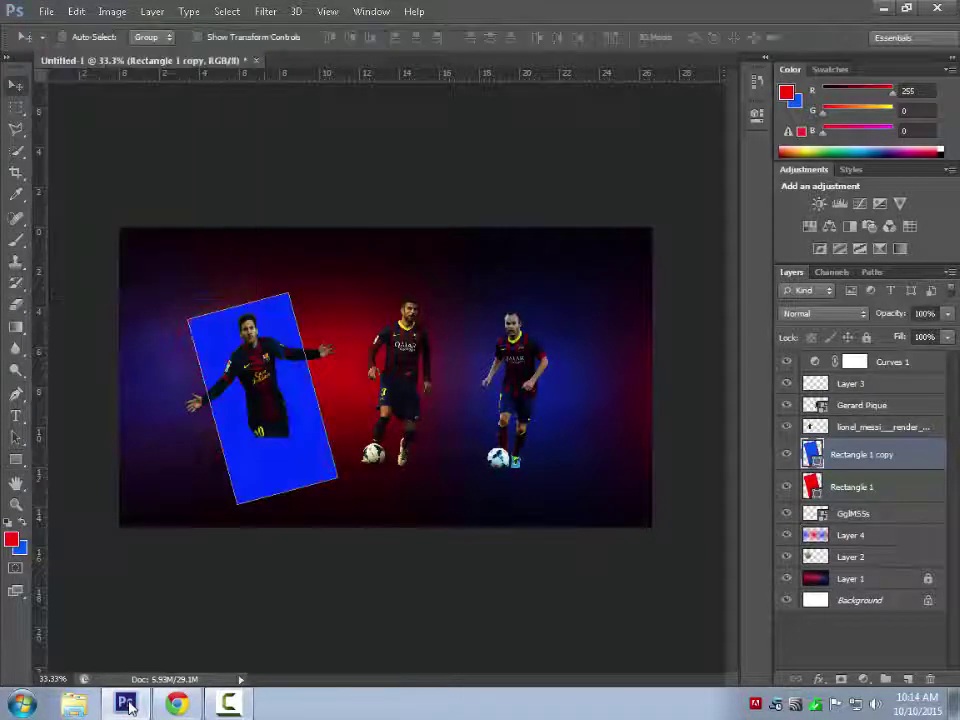
pyautogui.moveTo(363, 436); pyautogui.dragTo(628, 382)
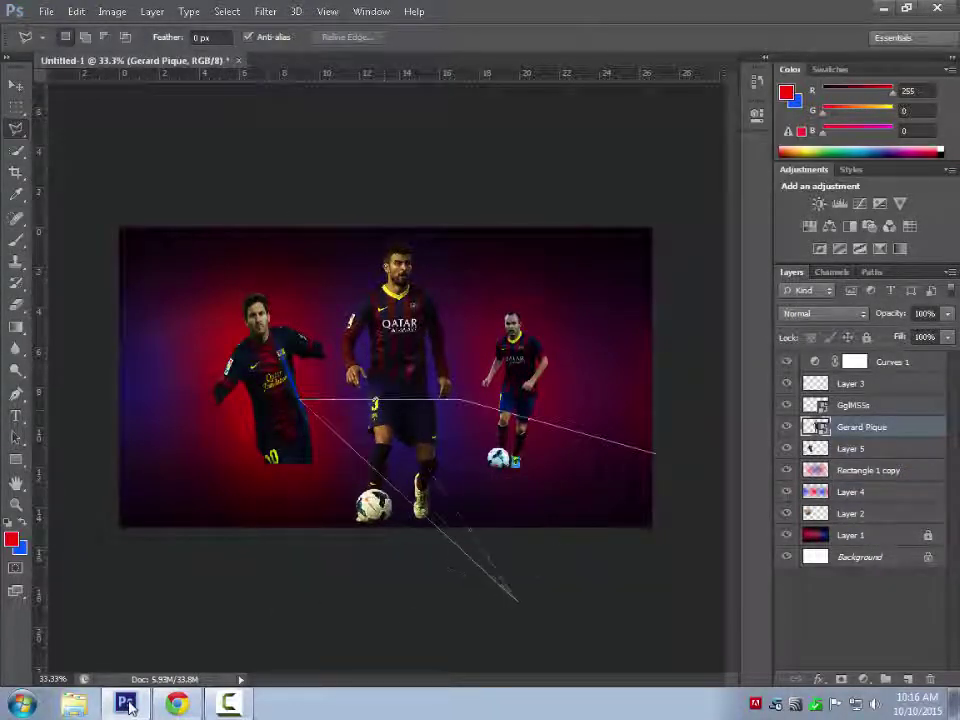
# - Enlarge and lower the centre player, and enlarge the right player
pyautogui.press('Delete')
pyautogui.press('Return')
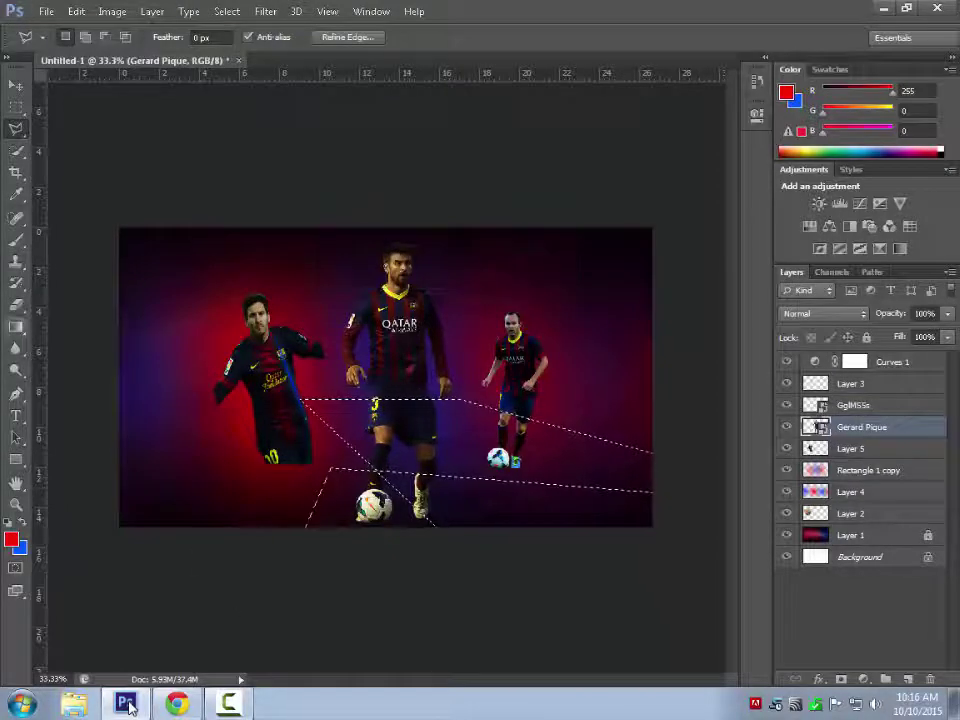
pyautogui.press('e')
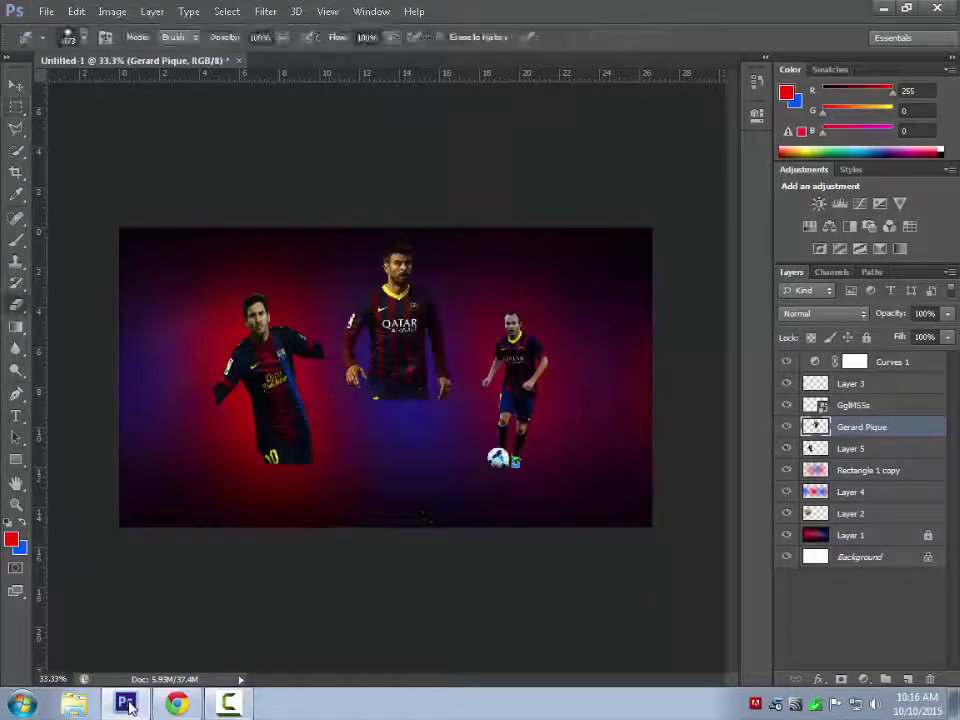
pyautogui.press('v')
pyautogui.hotkey('ctrl', 't')
pyautogui.press('Return')
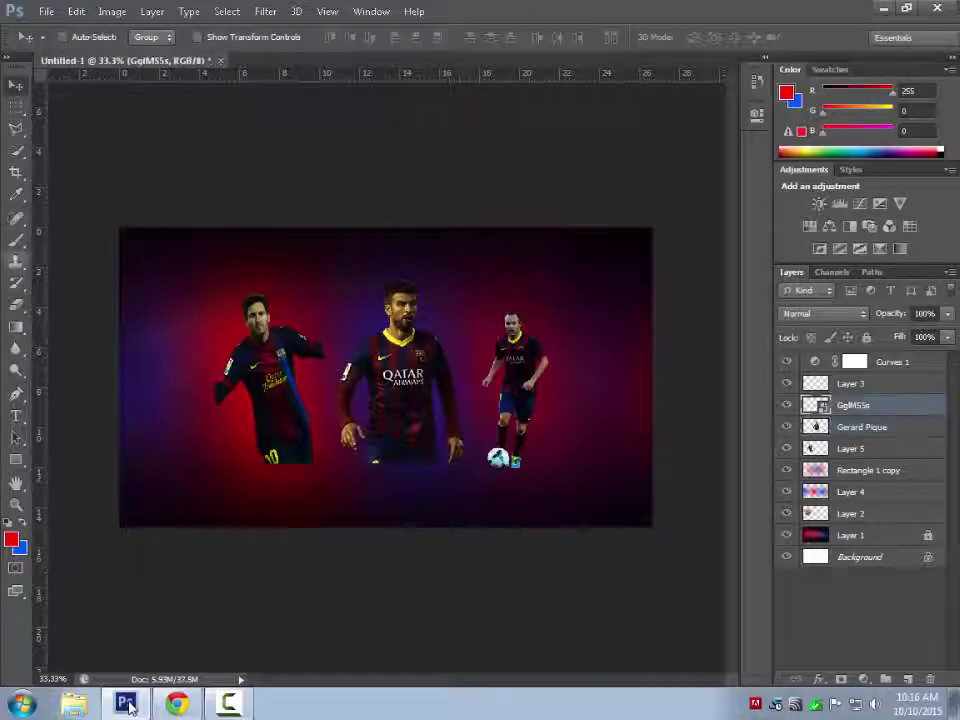
pyautogui.hotkey('ctrl', 't')
pyautogui.press('Return')
# - Merge the three players, cut them off below one line, and shift them slightly left
pyautogui.press('l')
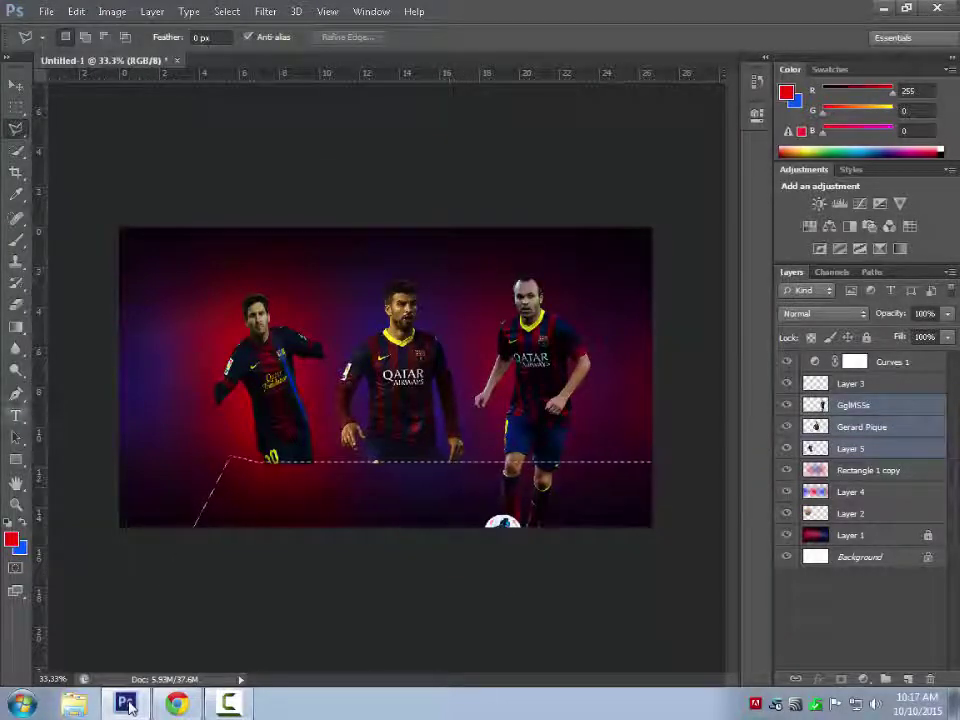
pyautogui.hotkey('ctrl', 'e')
pyautogui.press('Delete')
pyautogui.hotkey('ctrl', 'd')
pyautogui.press('l')
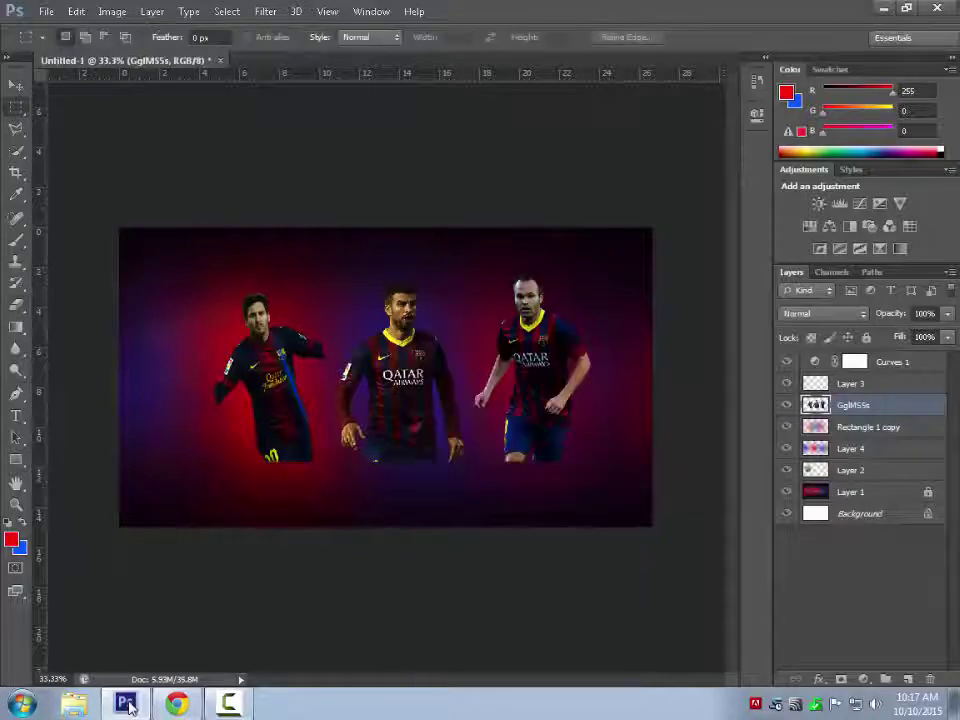
pyautogui.press('v')
pyautogui.moveTo(532, 337); pyautogui.dragTo(506, 340)
# - Stretch the streak layer into a tall blue line
pyautogui.hotkey('alt', ']')
pyautogui.hotkey('ctrl', 't')
pyautogui.press('Return')
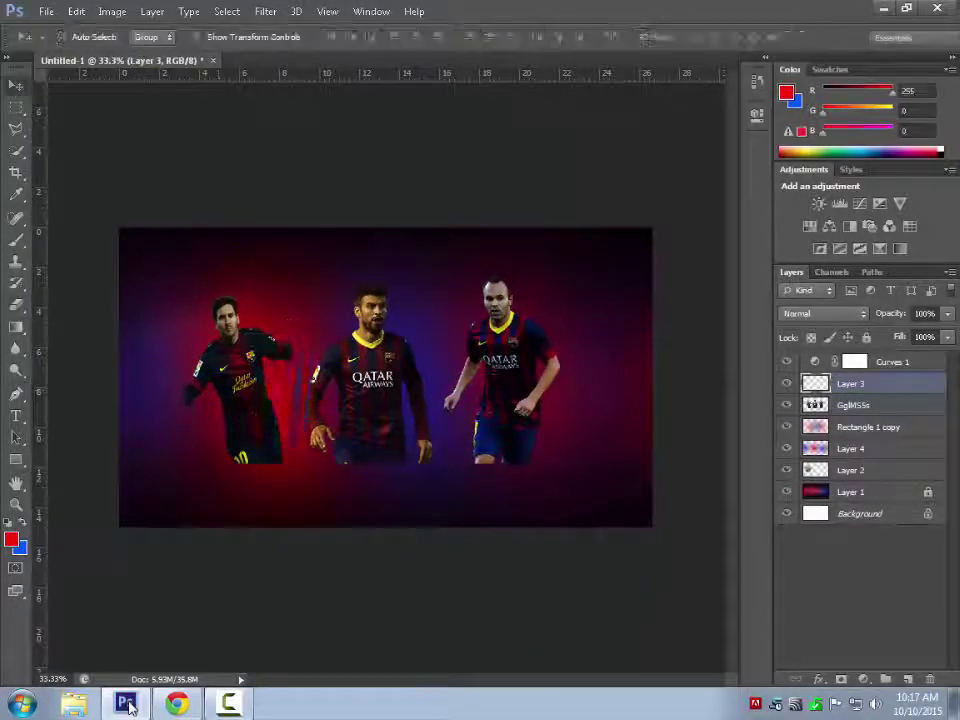
# - Give the streak copy a red Color Overlay, and place the bubble texture in Screen mode
pyautogui.press('Return')
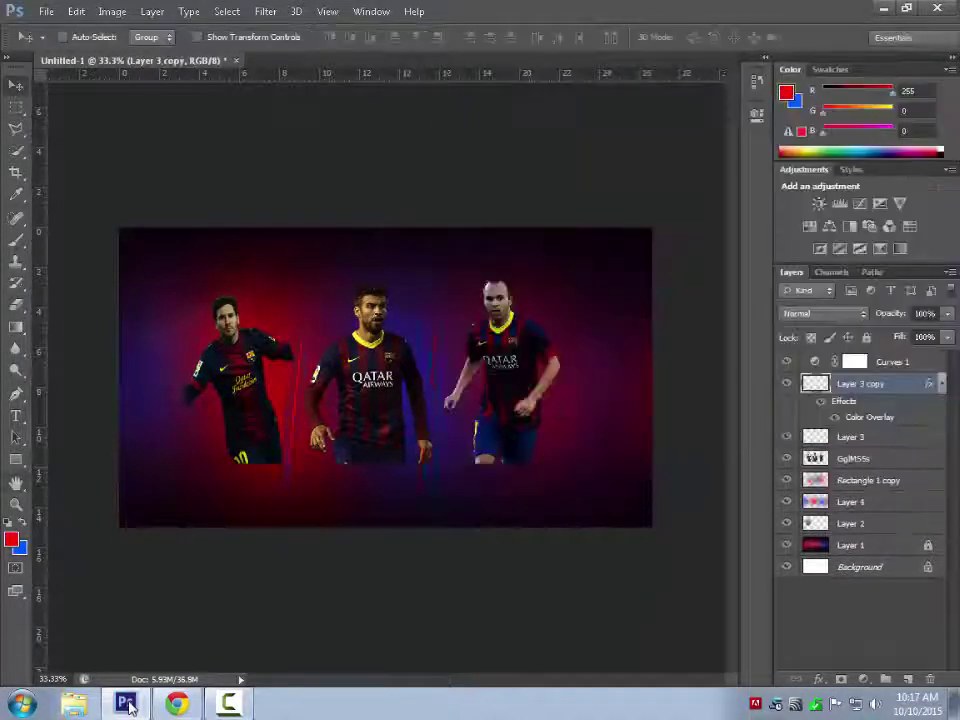
pyautogui.hotkey('alt', 'f')
pyautogui.press('l')
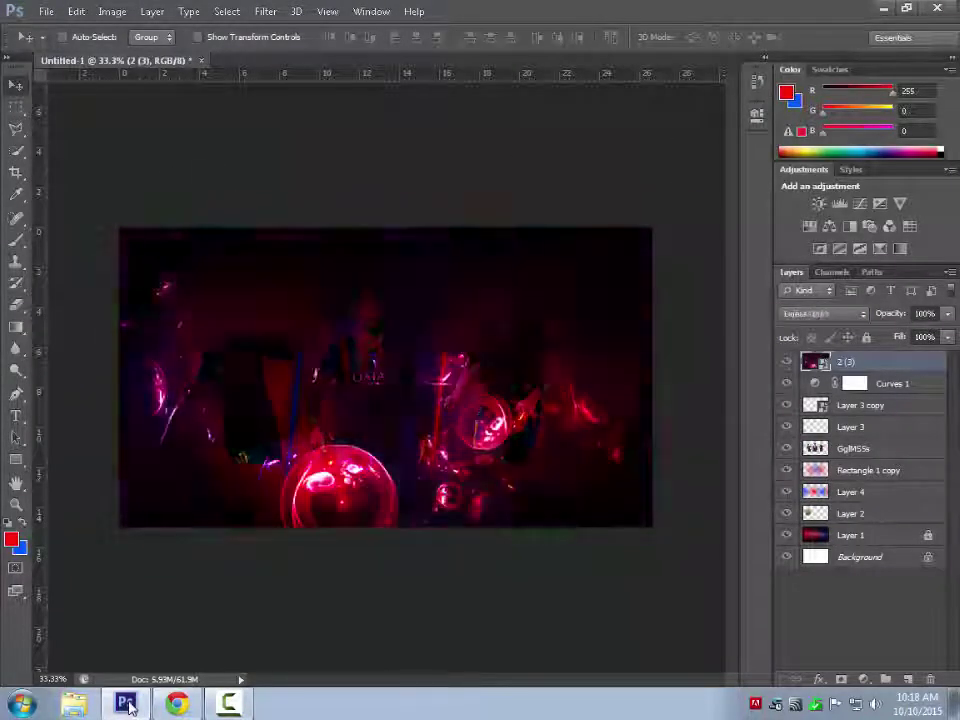
pyautogui.hotkey('shift', '-')
pyautogui.hotkey('shift', '-')
pyautogui.hotkey('shift', '-')
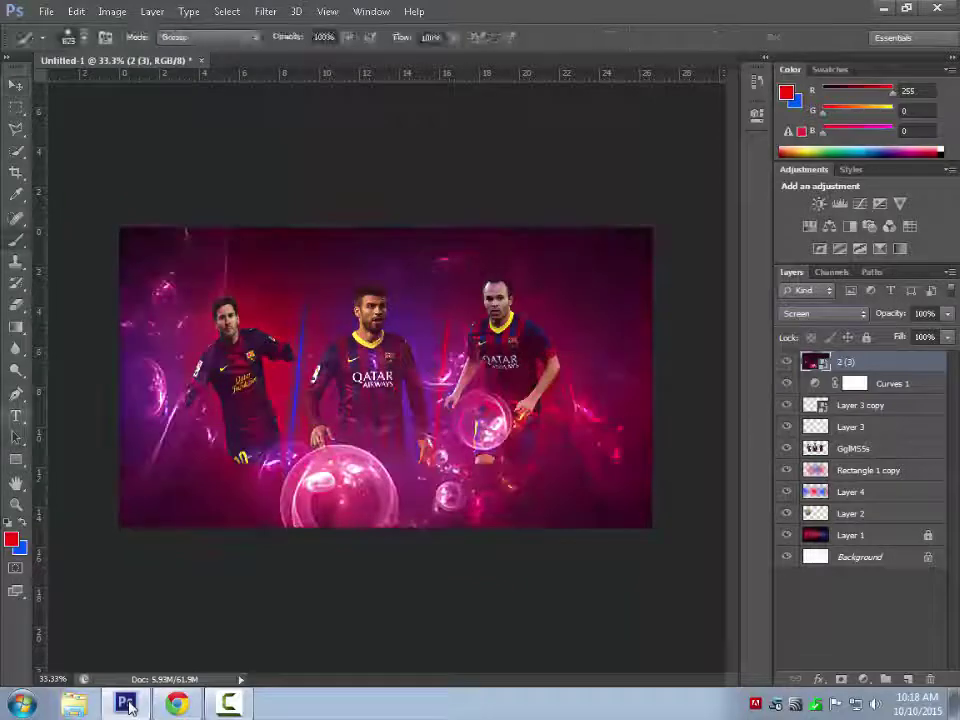
# - Erase the texture's lower bubbles and bring up File > Place again
pyautogui.press('e')
pyautogui.press('Escape')
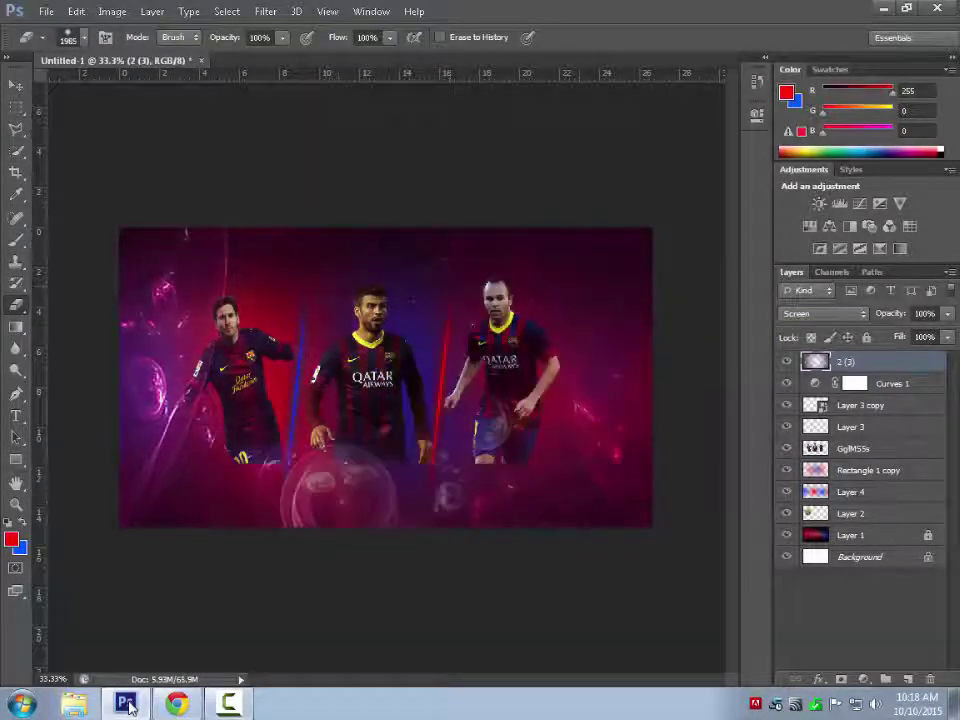
pyautogui.press('v')
pyautogui.hotkey('alt', 'f')
# - Place Red-Flare.png and set its layer to Screen blending
pyautogui.press('l')
pyautogui.scroll(-3, 515, 340)
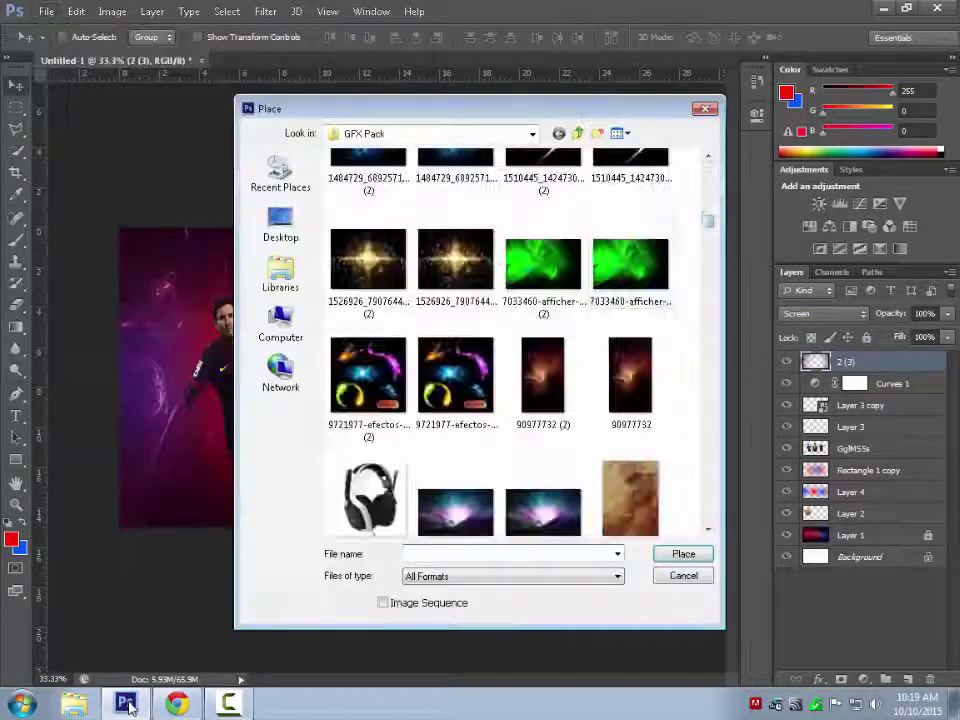
pyautogui.scroll(-3, 128, 705)
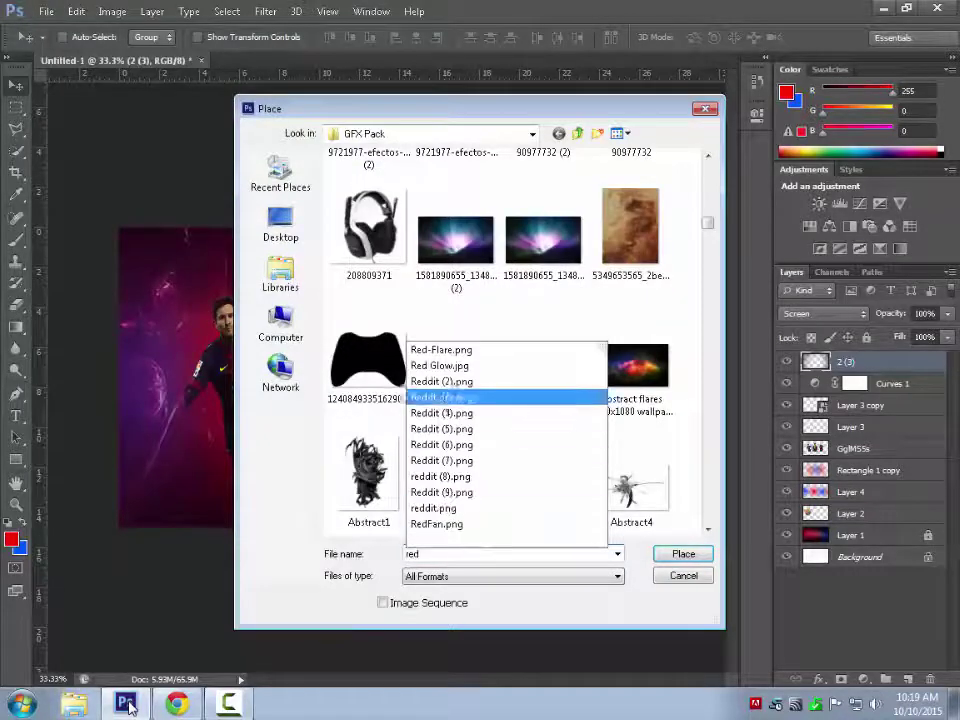
pyautogui.press('Return')
pyautogui.click(823, 313)
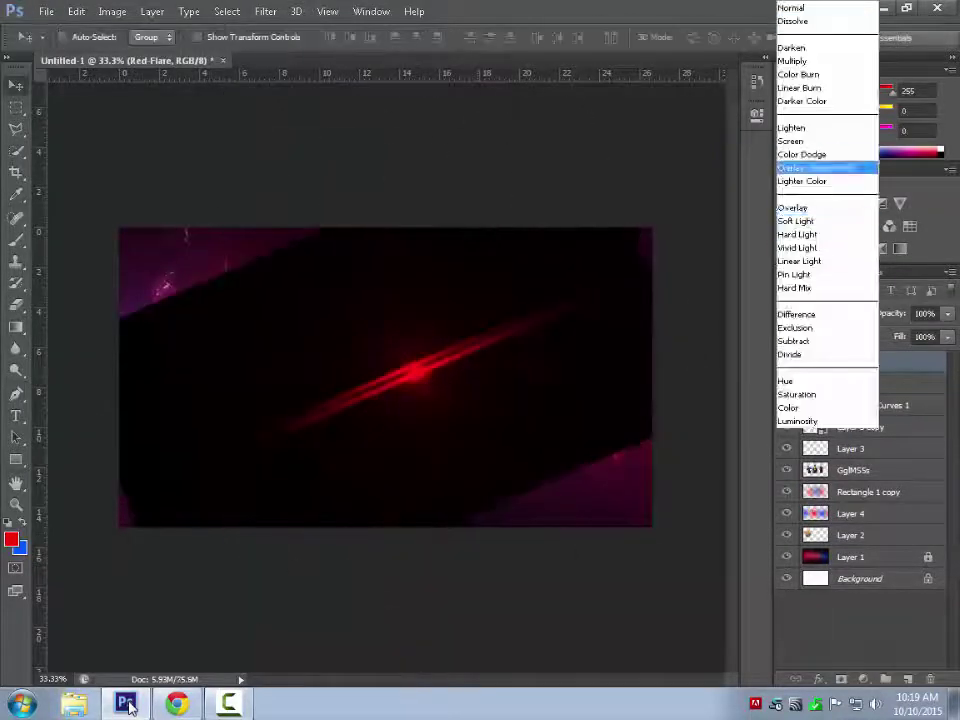
pyautogui.click(800, 137)
# - Rotate the red flare into a horizontal streak and move it beneath the players
pyautogui.hotkey('ctrl', 't')
pyautogui.moveTo(493, 175); pyautogui.dragTo(491, 175)
pyautogui.press('Return')
pyautogui.moveTo(600, 445); pyautogui.dragTo(550, 430)
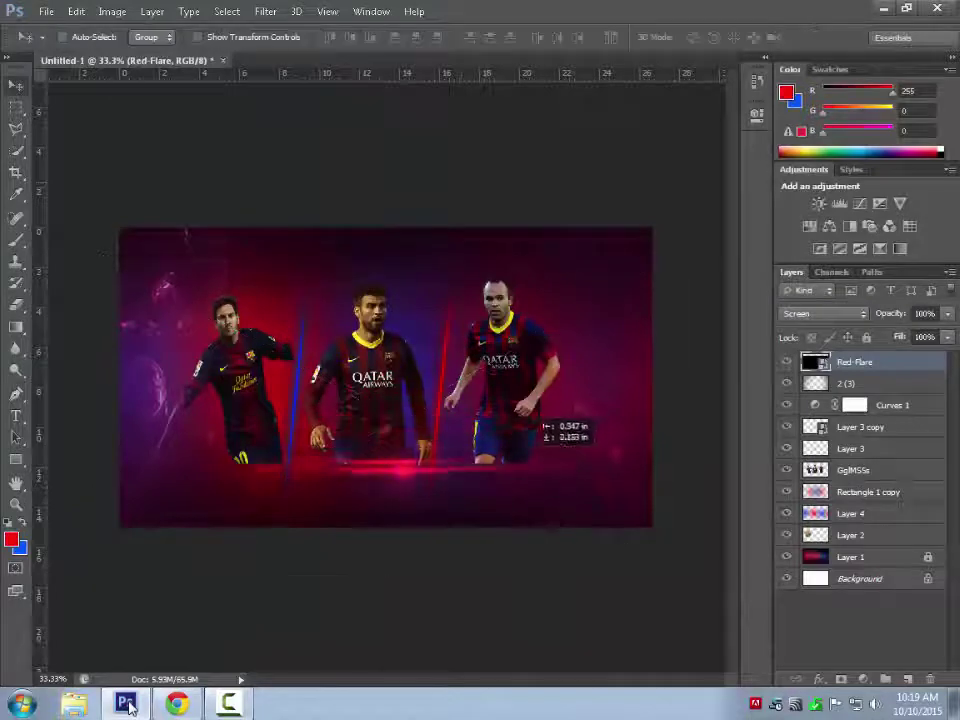
pyautogui.hotkey('alt', 'f')
# - Place grungebokeh8, enlarge it to cover the banner, and blend it in Soft Light
pyautogui.press('l')
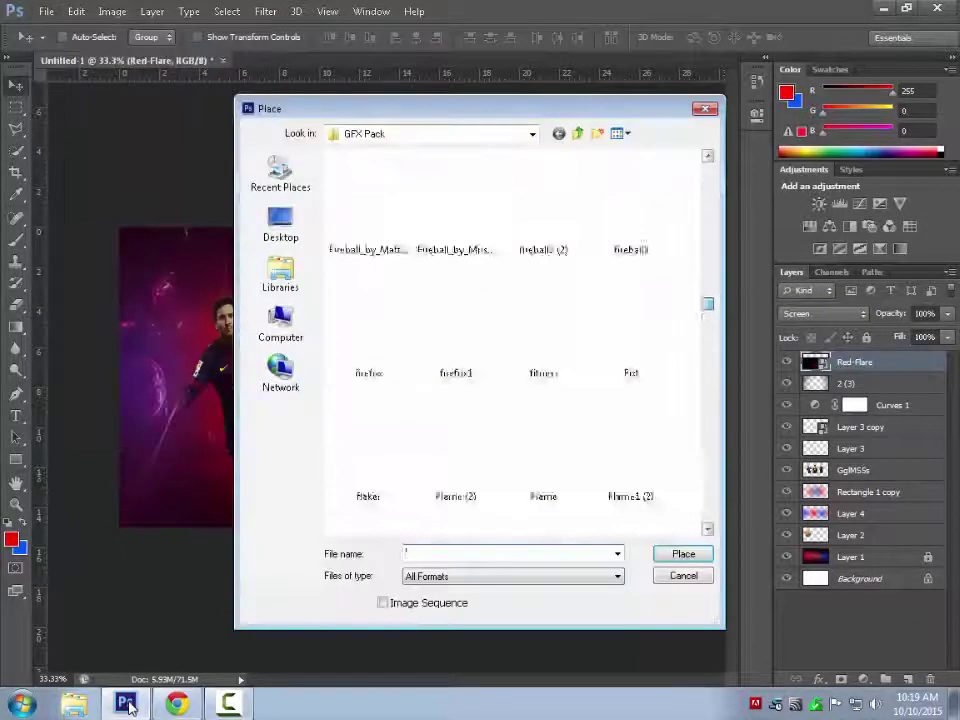
pyautogui.scroll(-3, 515, 340)
pyautogui.scroll(-3, 515, 340)
pyautogui.scroll(-3, 515, 340)
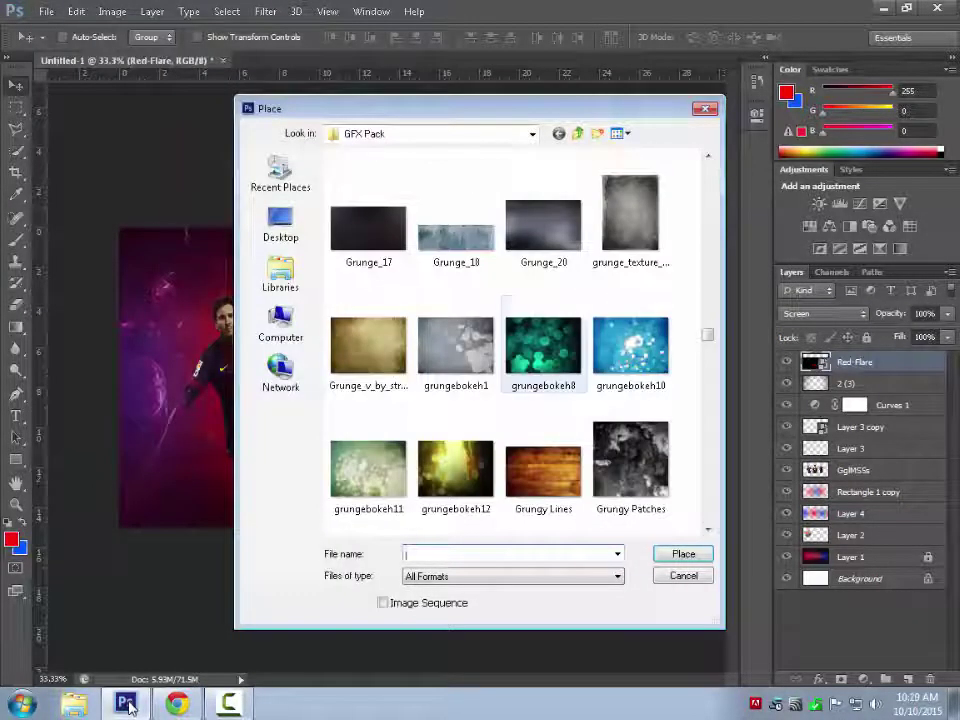
pyautogui.doubleClick(543, 350)
pyautogui.moveTo(493, 461); pyautogui.dragTo(690, 632)
pyautogui.press('Return')
pyautogui.hotkey('shift', '+')
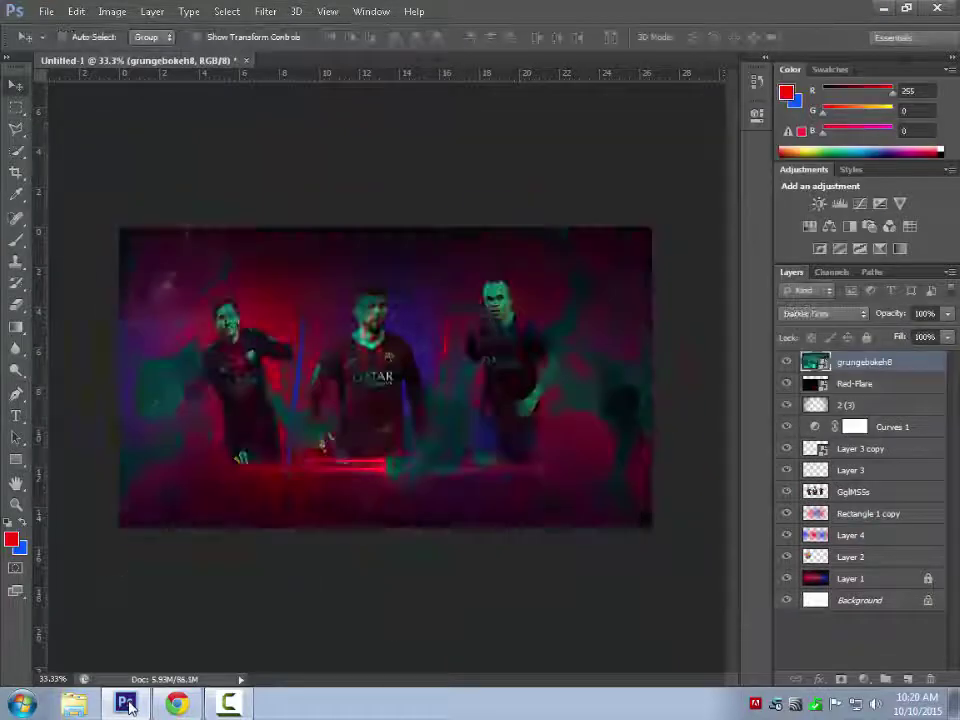
pyautogui.hotkey('alt', 'shift', 'n')
pyautogui.hotkey('alt', 'shift', 'o')
pyautogui.hotkey('alt', 'shift', 'f')
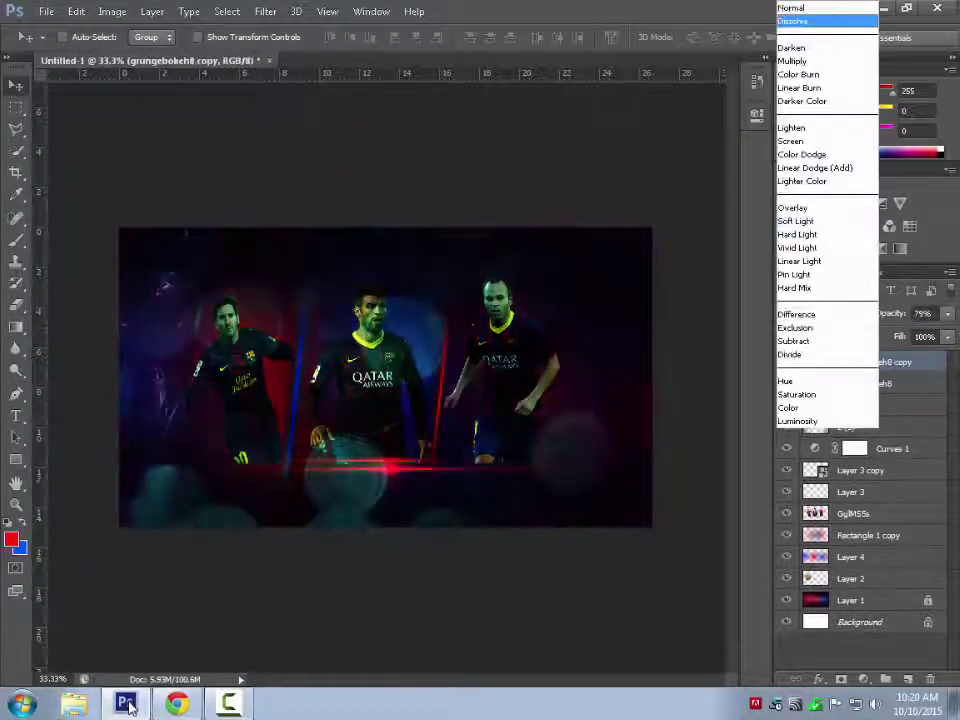
# - Duplicate the bokeh, scale the copy to 36% in Lighten mode over the left player
pyautogui.hotkey('ctrl', 'j')
pyautogui.hotkey('alt', 'shift', 'n')
pyautogui.press('0')
pyautogui.hotkey('ctrl', 't')
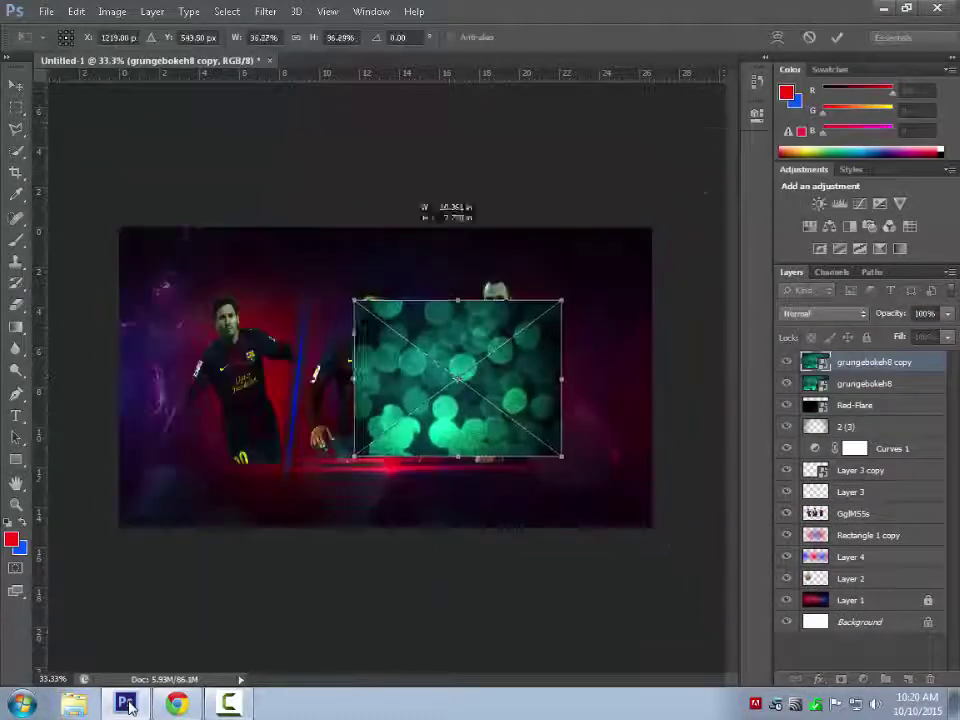
pyautogui.hotkey('alt', 'shift', 'g')
pyautogui.moveTo(457, 379); pyautogui.dragTo(256, 384)
pyautogui.press('Return')
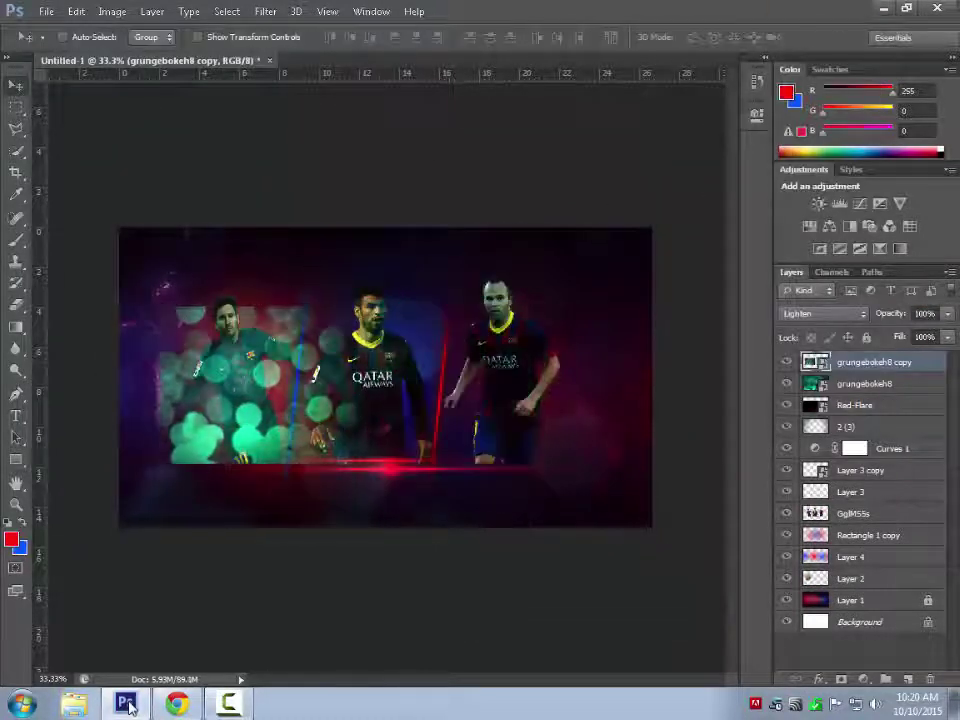
pyautogui.press('e')
pyautogui.rightClick(648, 281)
# - Set the eraser to 178 px and warp the bokeh copy wide across the lower banner
pyautogui.write('178')
pyautogui.press('Return')
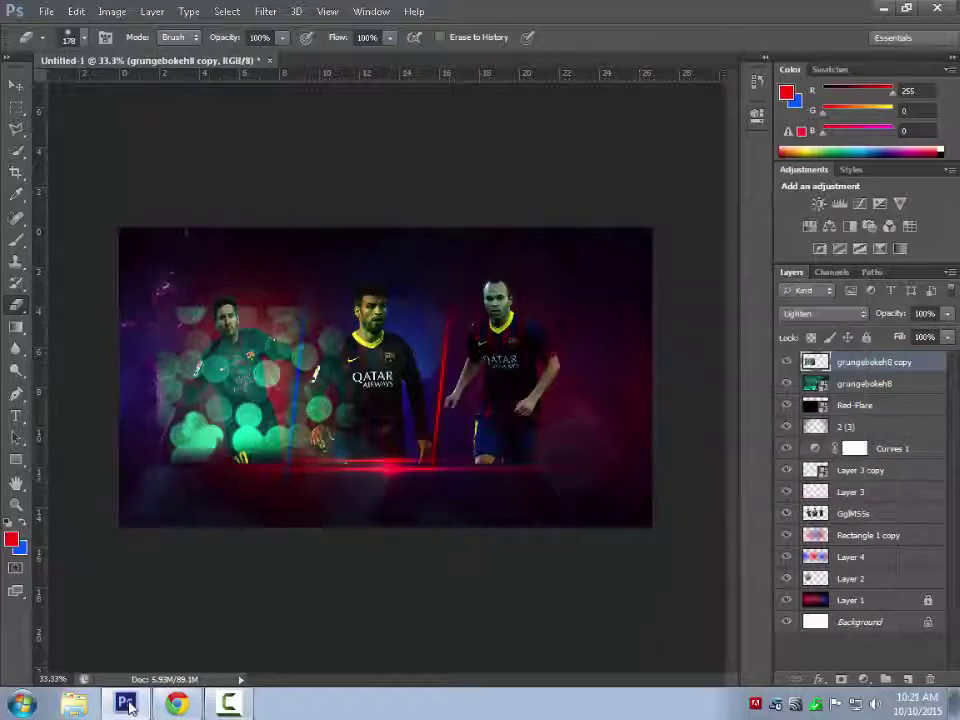
pyautogui.click(76, 11)
pyautogui.click(320, 455)
pyautogui.moveTo(156, 467); pyautogui.dragTo(92, 482)
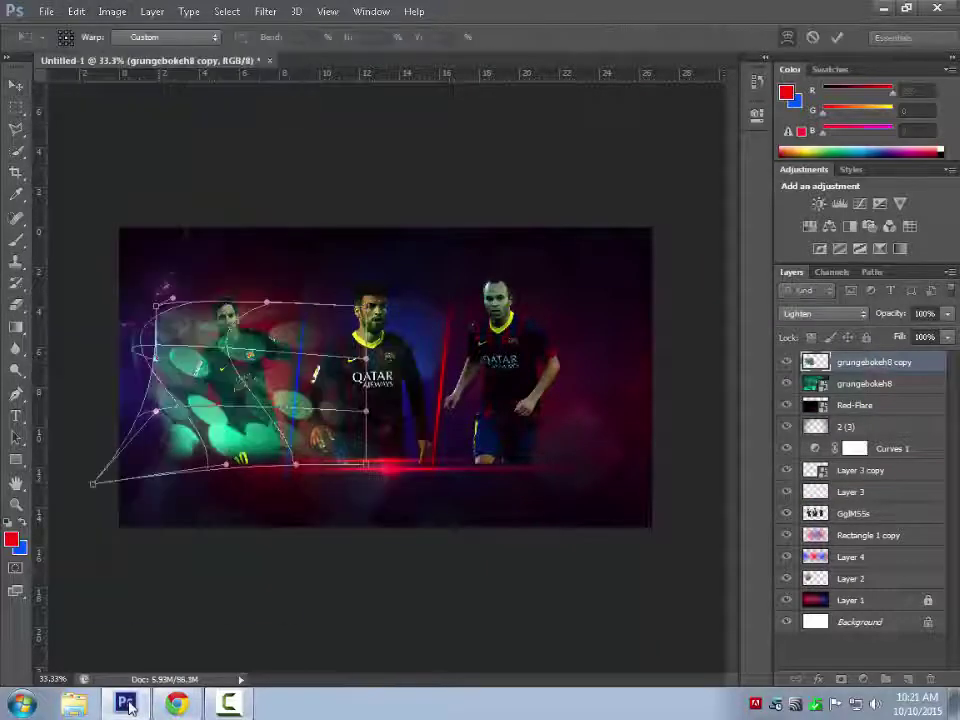
pyautogui.moveTo(343, 467)
pyautogui.mouseDown()
pyautogui.moveTo(267, 526)
pyautogui.moveTo(311, 561)
pyautogui.moveTo(225, 546)
pyautogui.mouseUp()
pyautogui.moveTo(355, 320); pyautogui.dragTo(725, 450)
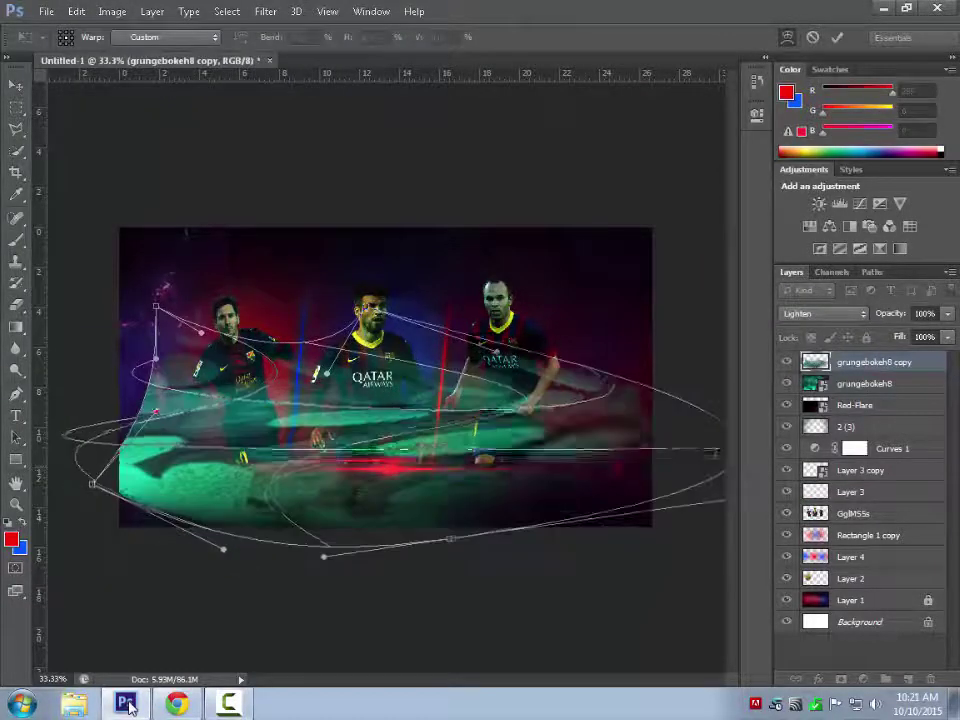
pyautogui.press('Return')
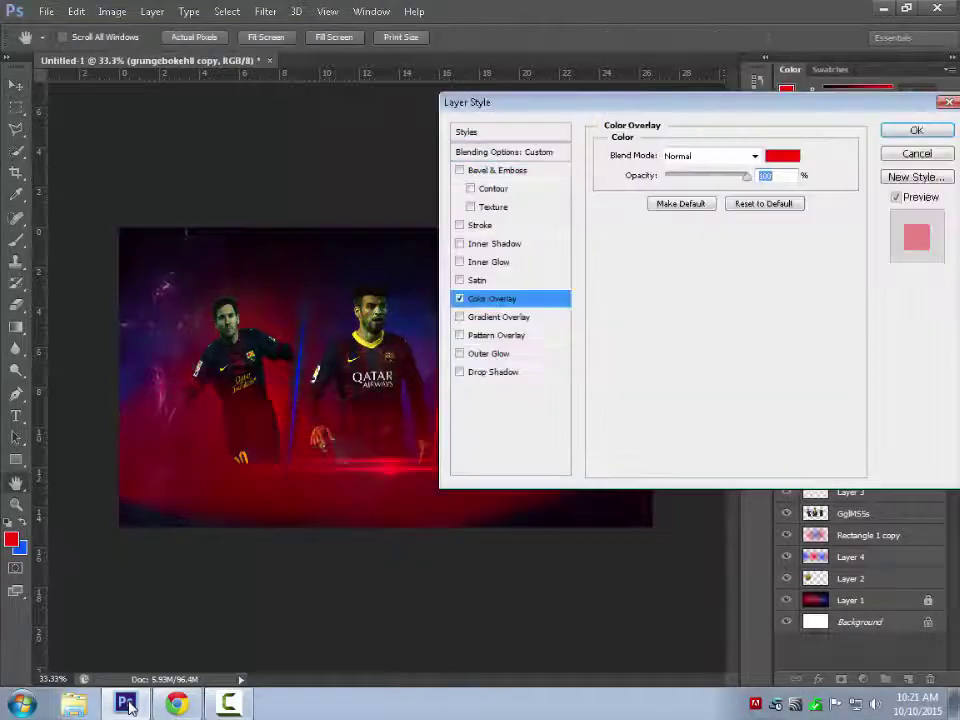
# - Tint the warped bokeh red with a colour overlay
pyautogui.click(783, 155)
pyautogui.press('Return')
pyautogui.press('Return')
pyautogui.hotkey('ctrl', 't')
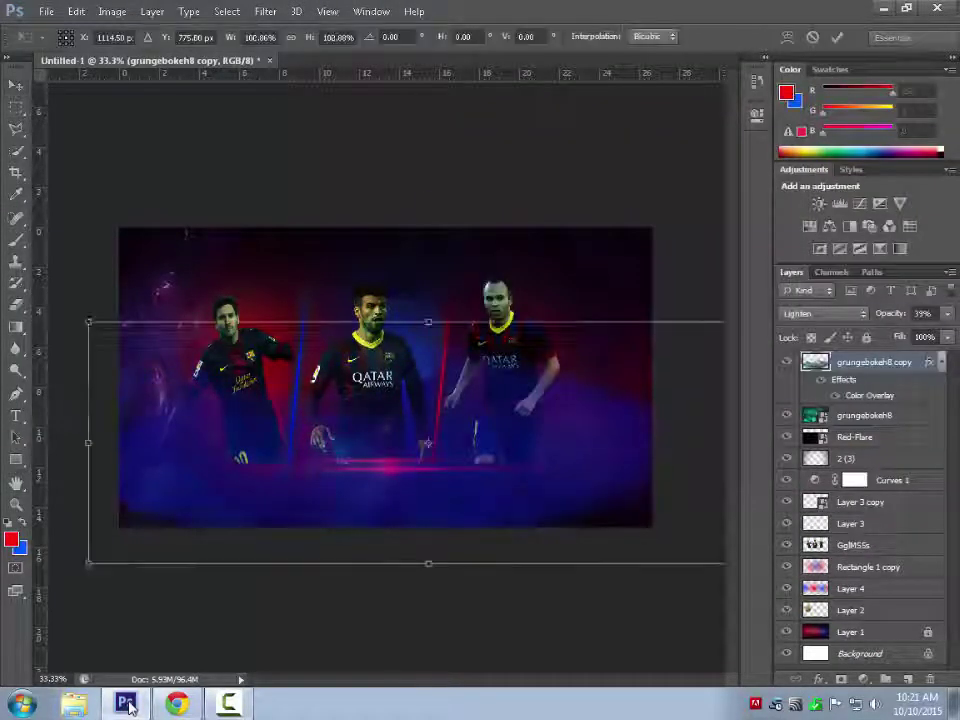
pyautogui.press('Return')
# - Duplicate the tinted bokeh and change the copy's colour overlay to blue
pyautogui.hotkey('ctrl', 'j')
pyautogui.doubleClick(866, 394)
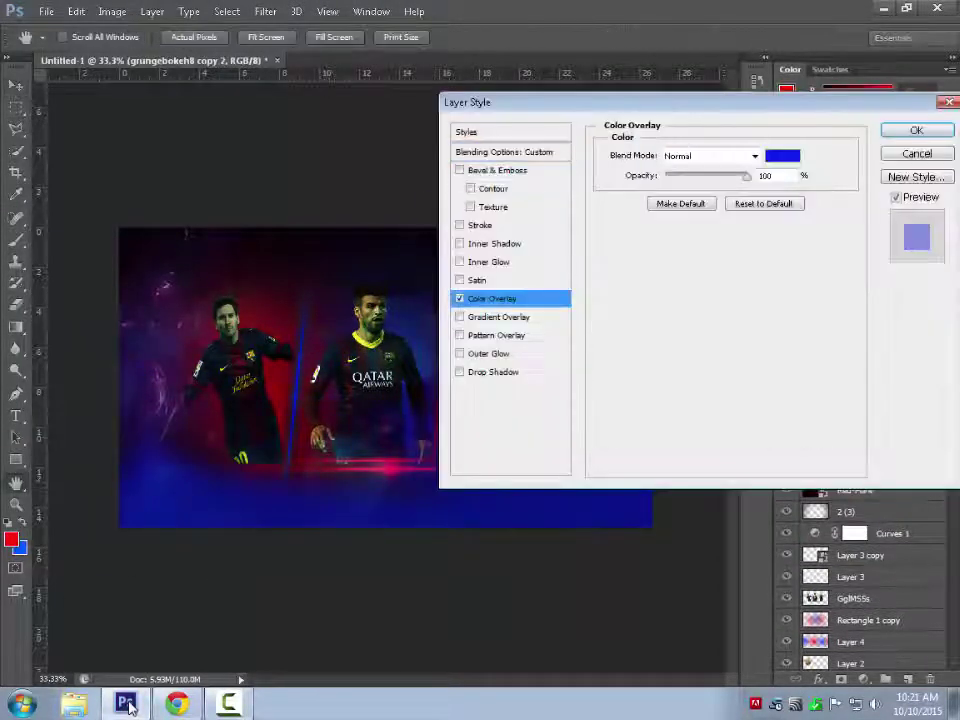
pyautogui.click(783, 155)
pyautogui.press('Return')
pyautogui.press('Return')
pyautogui.hotkey('ctrl', 't')
pyautogui.press('Return')
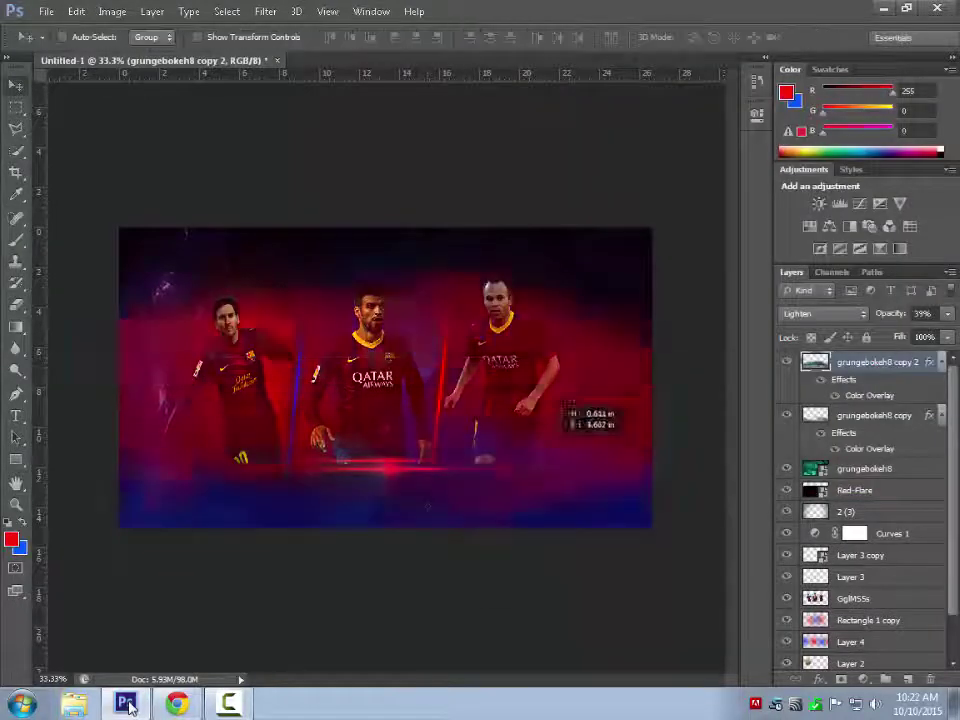
pyautogui.hotkey('alt', 'f')
# - Place the Black Backdrop texture and set its blending to Pin Light
pyautogui.press('l')
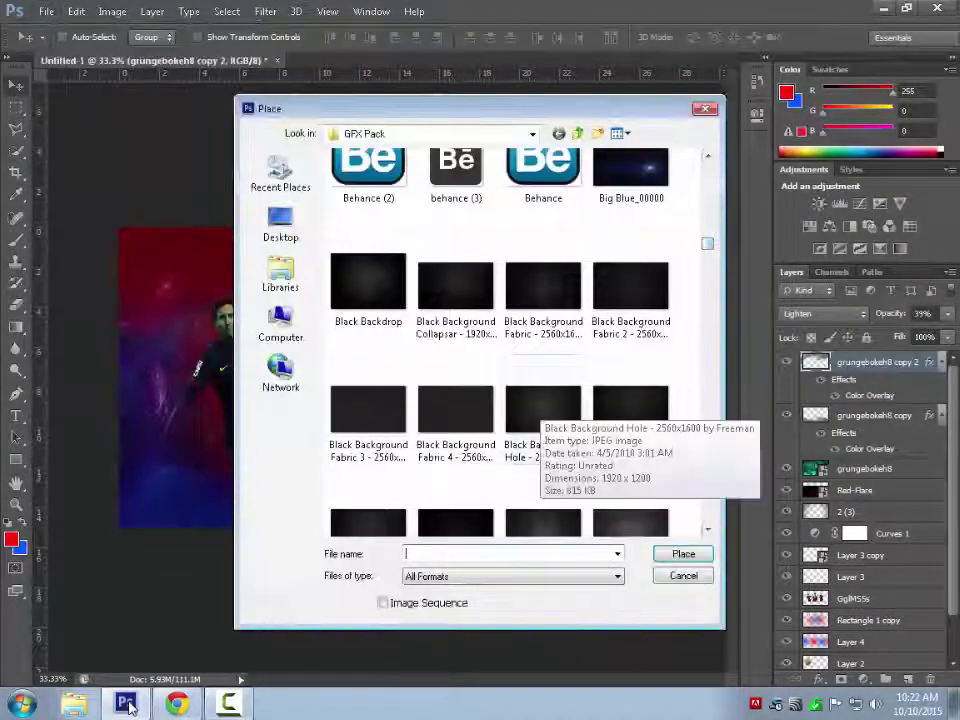
pyautogui.doubleClick(368, 285)
pyautogui.press('Return')
pyautogui.click(823, 313)
pyautogui.click(810, 139)
pyautogui.press('Down')
pyautogui.press('Down')
pyautogui.press('Down')
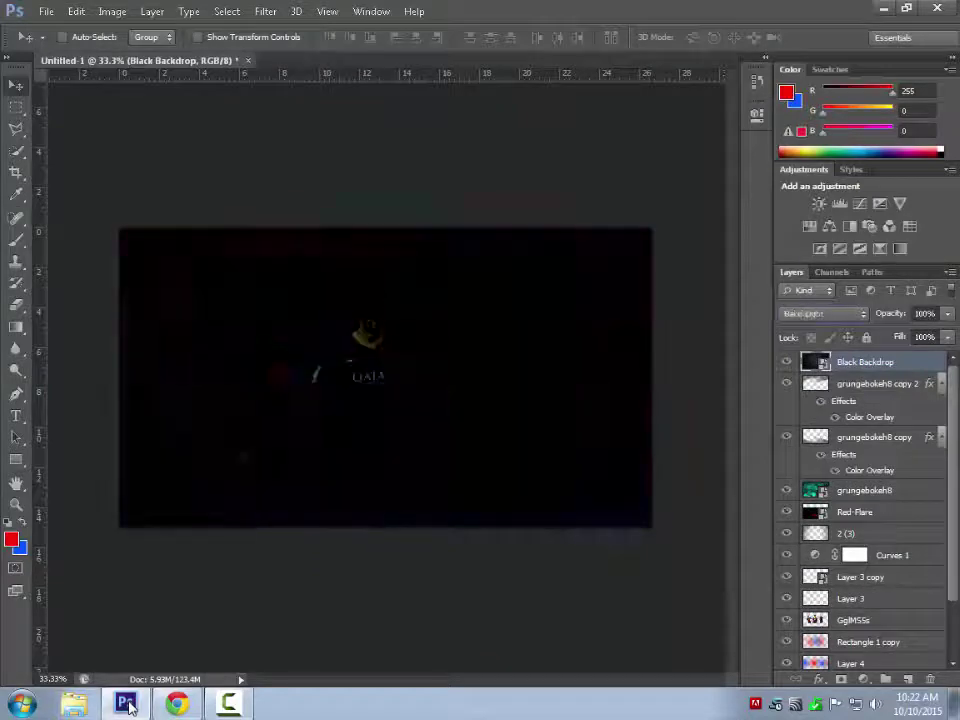
pyautogui.press('Down')
pyautogui.press('Down')
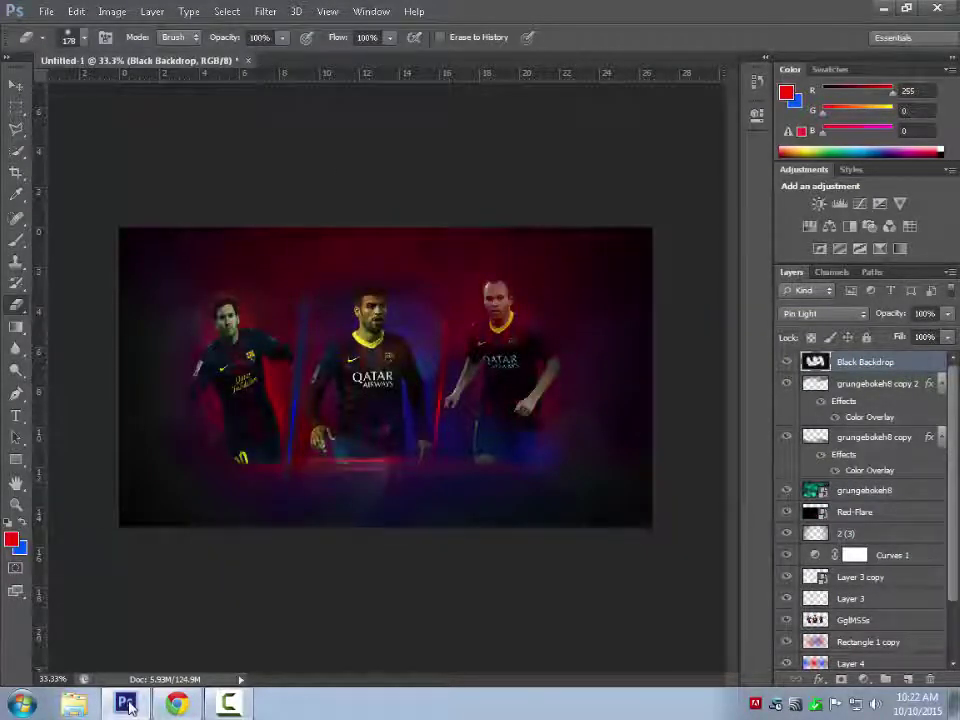
# - Add a Levels adjustment layer with output white set to 90
pyautogui.click(865, 679)
pyautogui.click(789, 399)
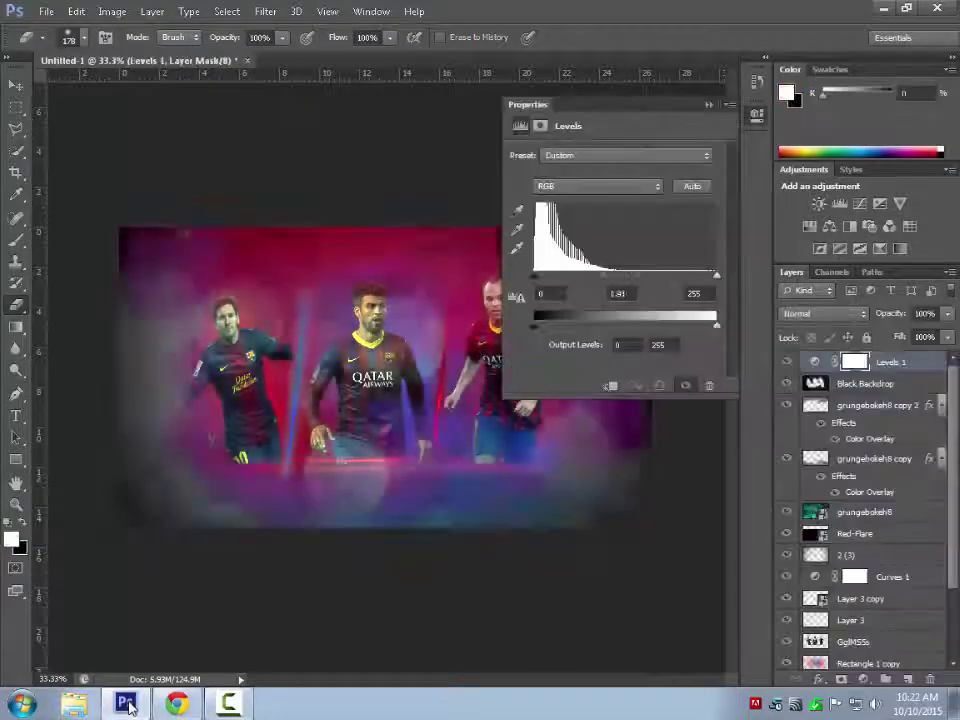
pyautogui.write('90')
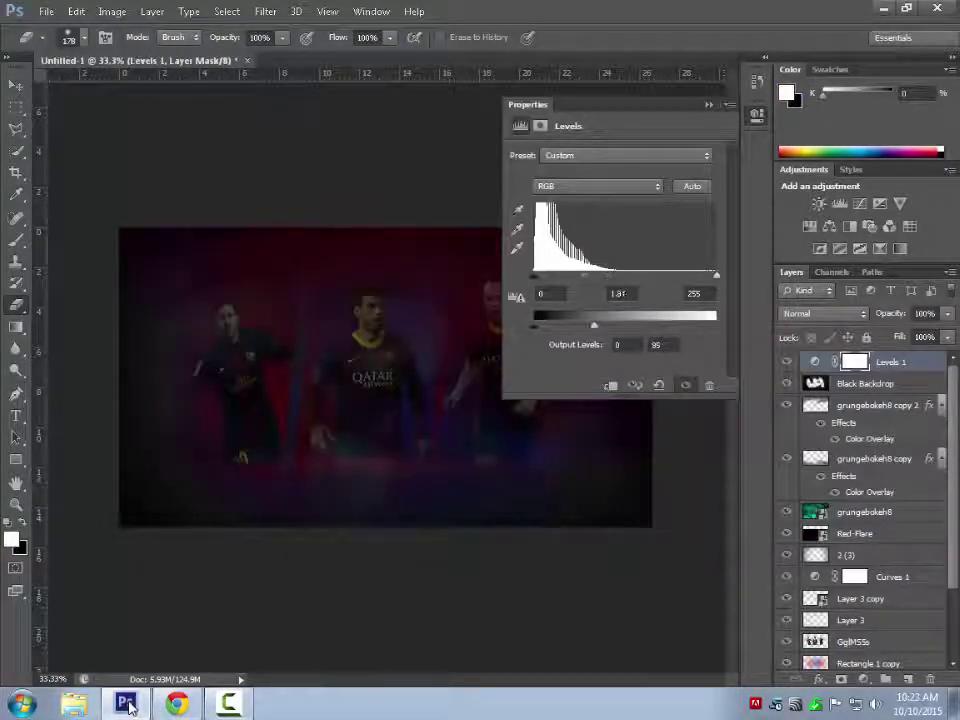
pyautogui.press('Return')
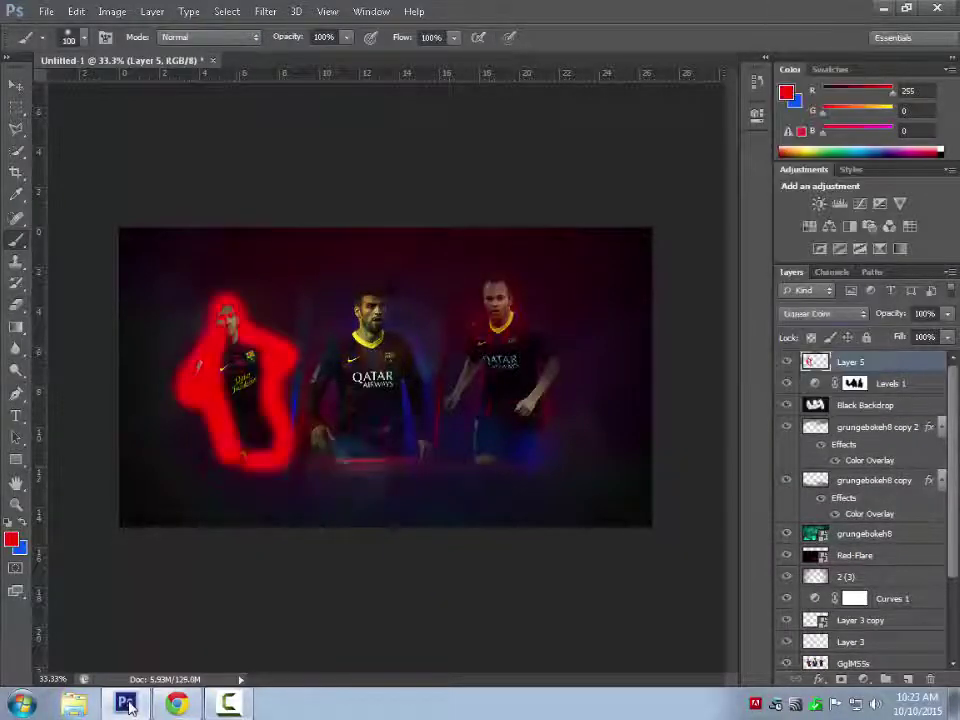
# - Add two empty glow layers, make red the painting colour, and set opacity to 70%
pyautogui.hotkey('ctrl', 'shift', 'alt', 'n')
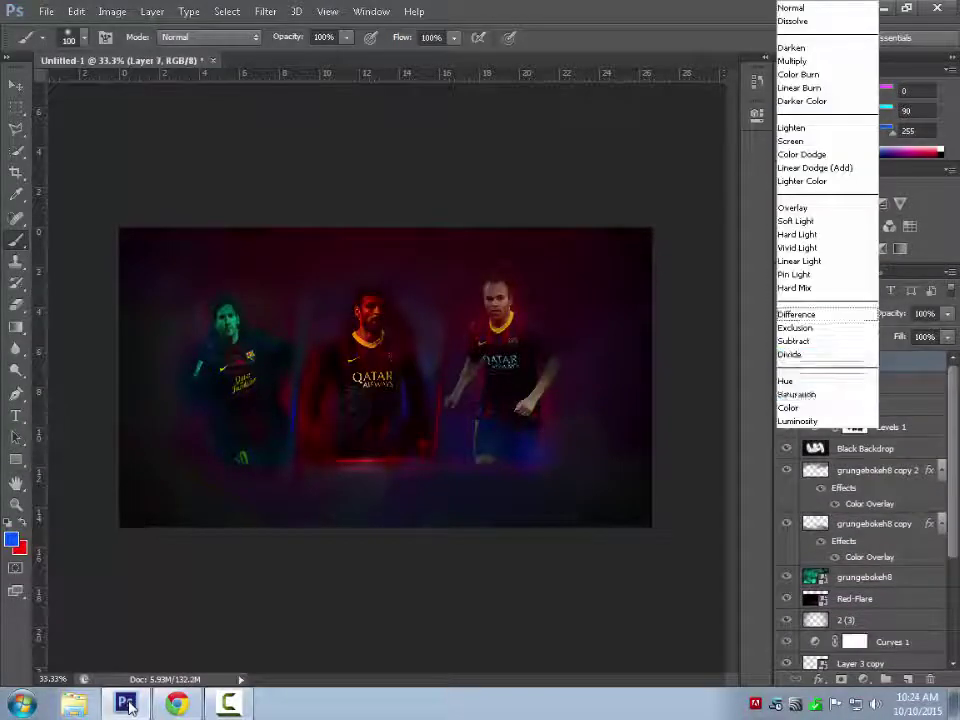
pyautogui.hotkey('ctrl', 'shift', 'alt', 'n')
pyautogui.press('x')
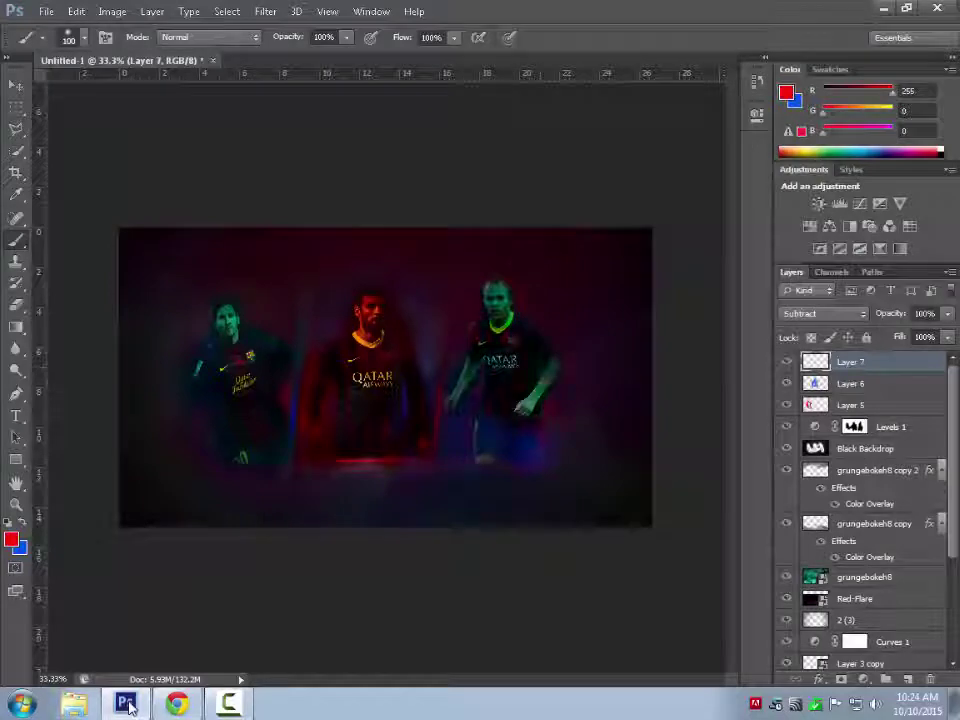
pyautogui.press('v')
pyautogui.press('7')
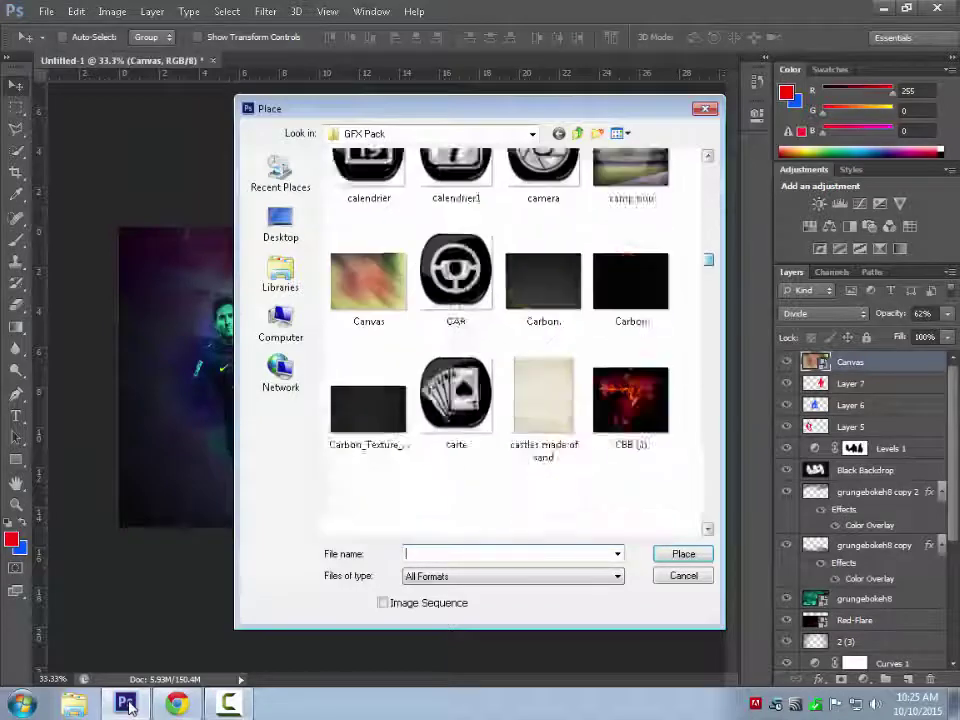
# - Place the dust2 texture, scale it to fill the canvas, and blend it in Exclusion
pyautogui.scroll(-5, 128, 706)
pyautogui.scroll(-5, 128, 706)
pyautogui.scroll(-5, 128, 706)
pyautogui.scroll(-5, 128, 706)
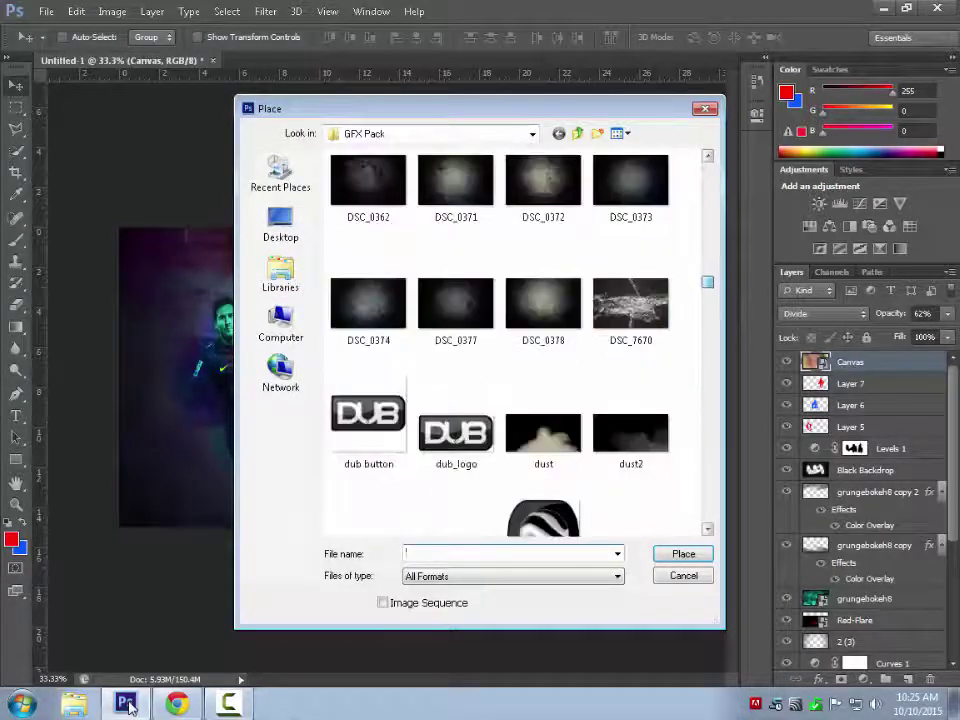
pyautogui.click(631, 434)
pyautogui.press('Return')
pyautogui.moveTo(553, 459); pyautogui.dragTo(686, 600)
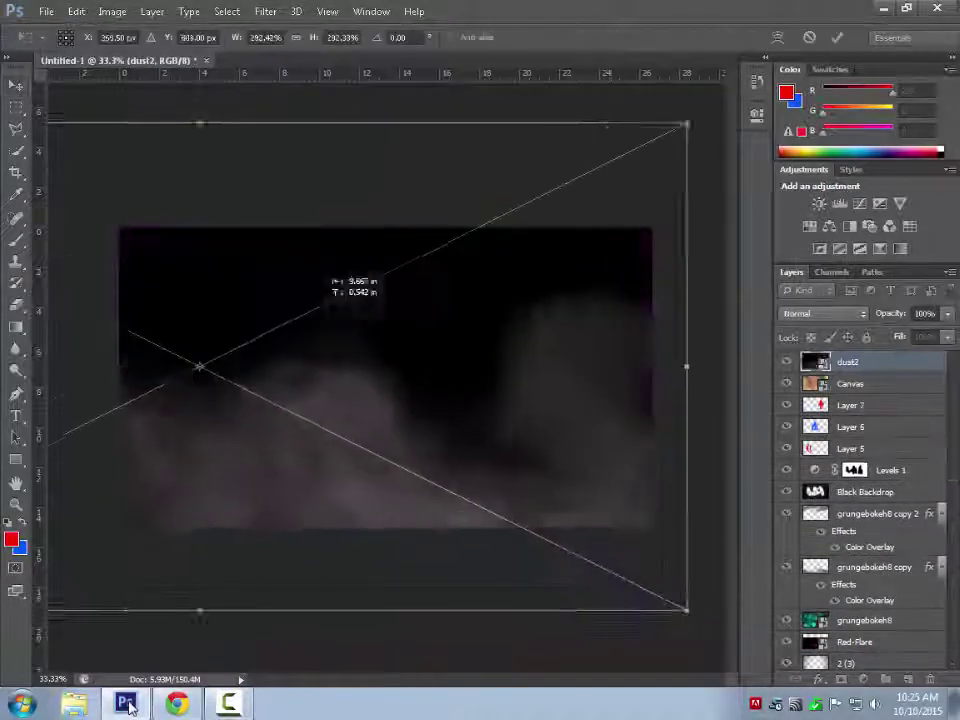
pyautogui.press('Return')
pyautogui.press('Down')
pyautogui.press('Down')
pyautogui.press('Down')
pyautogui.press('Down')
pyautogui.press('Down')
pyautogui.press('Down')
pyautogui.press('Down')
pyautogui.press('Down')
pyautogui.press('Down')
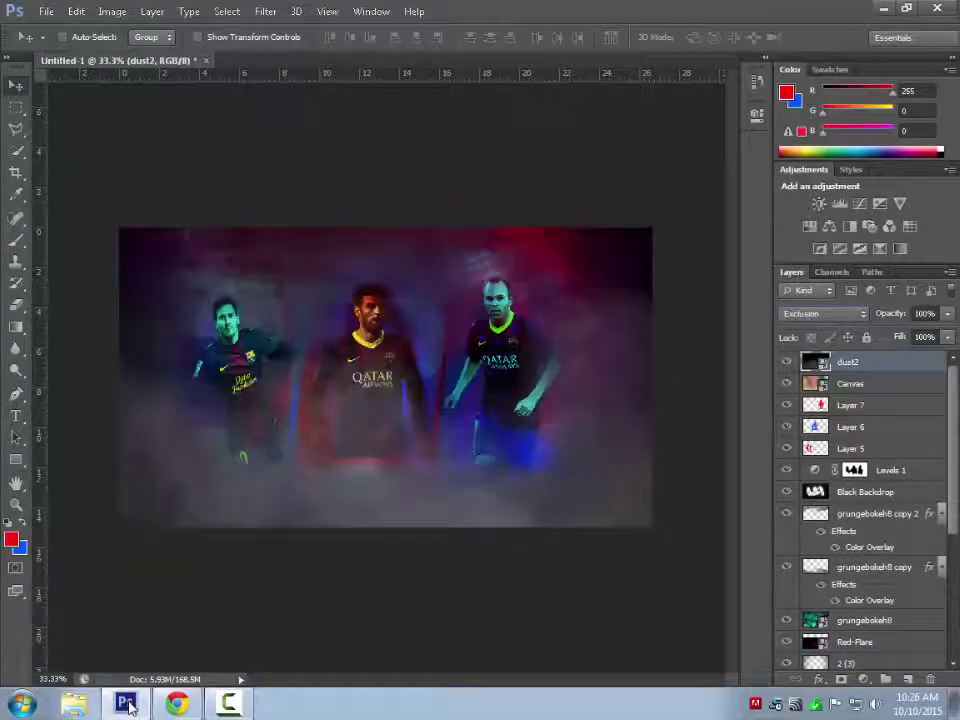
pyautogui.press('Down')
pyautogui.press('Down')
pyautogui.press('Down')
# - Search the browser for the FC Barcelona logo and open the large crest preview
pyautogui.click(176, 704)
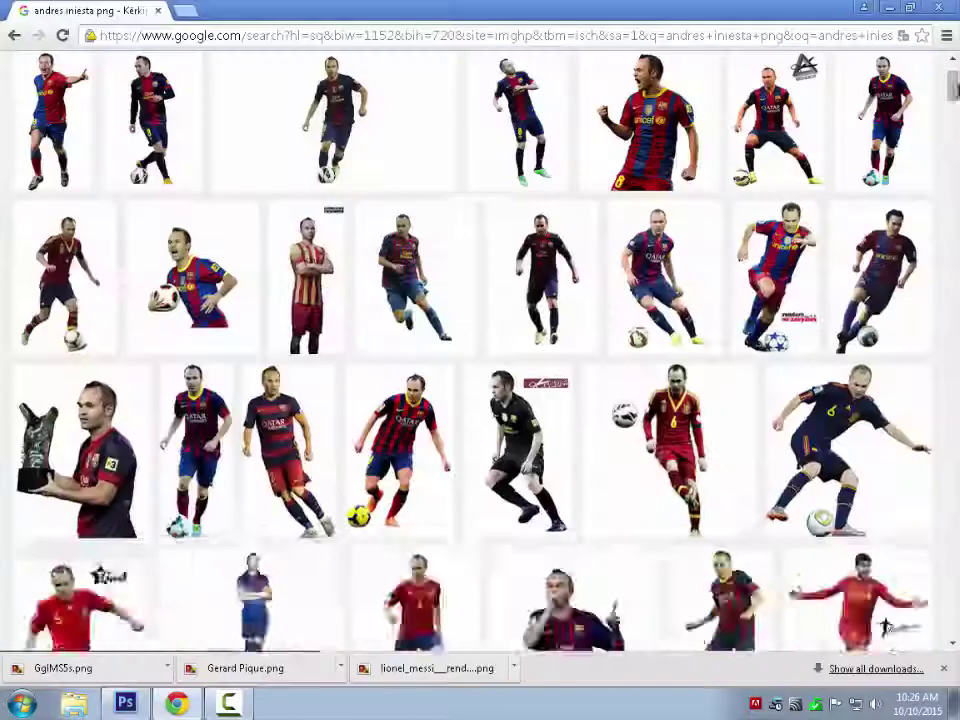
pyautogui.tripleClick(251, 75)
pyautogui.write('f')
pyautogui.write('a logo')
pyautogui.press('Return')
pyautogui.click(146, 253)
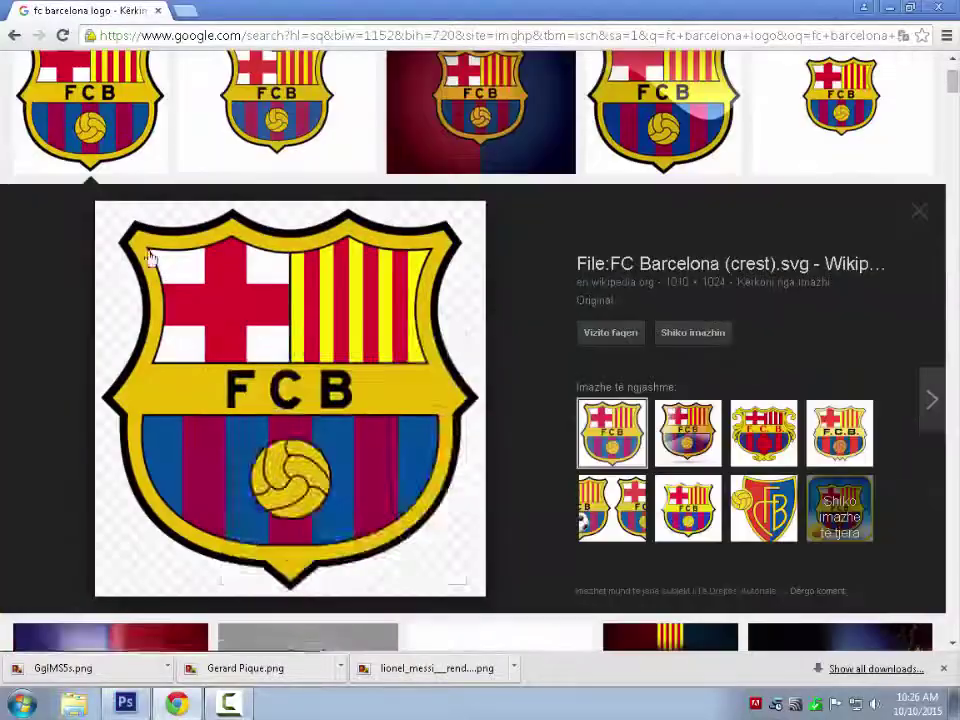
# - Place FC_Barcelona_(crest).svg and shrink it into the banner's top-left corner
pyautogui.click(176, 704)
pyautogui.hotkey('alt', 'f')
pyautogui.press('l')
pyautogui.click(279, 204)
pyautogui.doubleClick(379, 381)
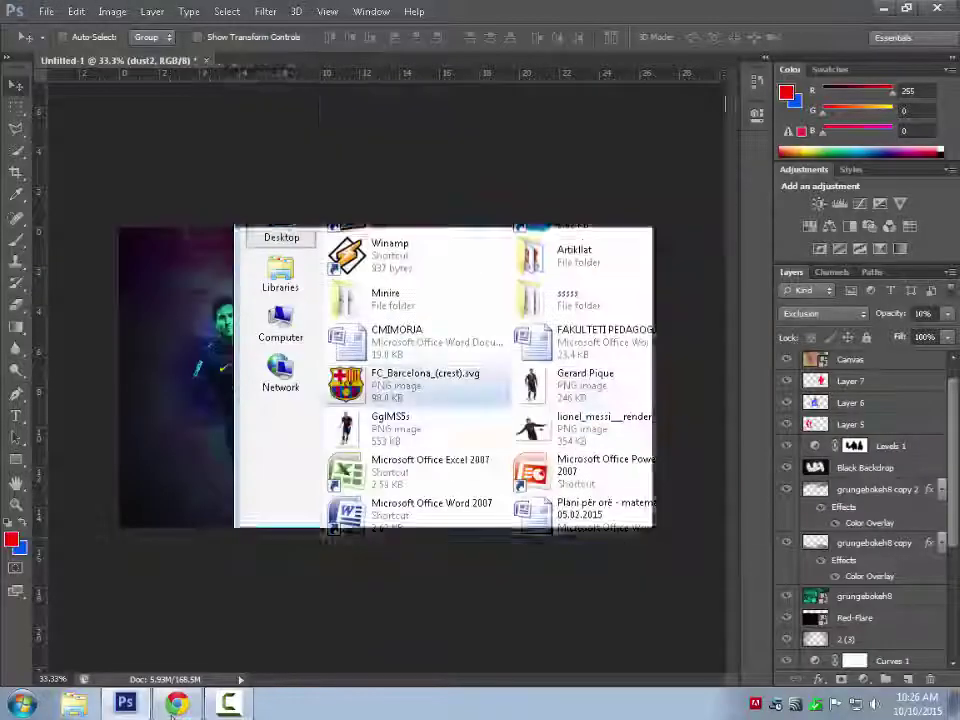
pyautogui.moveTo(517, 509)
pyautogui.mouseDown()
pyautogui.moveTo(405, 400)
pyautogui.moveTo(144, 255)
pyautogui.mouseUp()
# - Commit the crest, change its blend mode so it blends faintly, and start a type layer
pyautogui.press('Return')
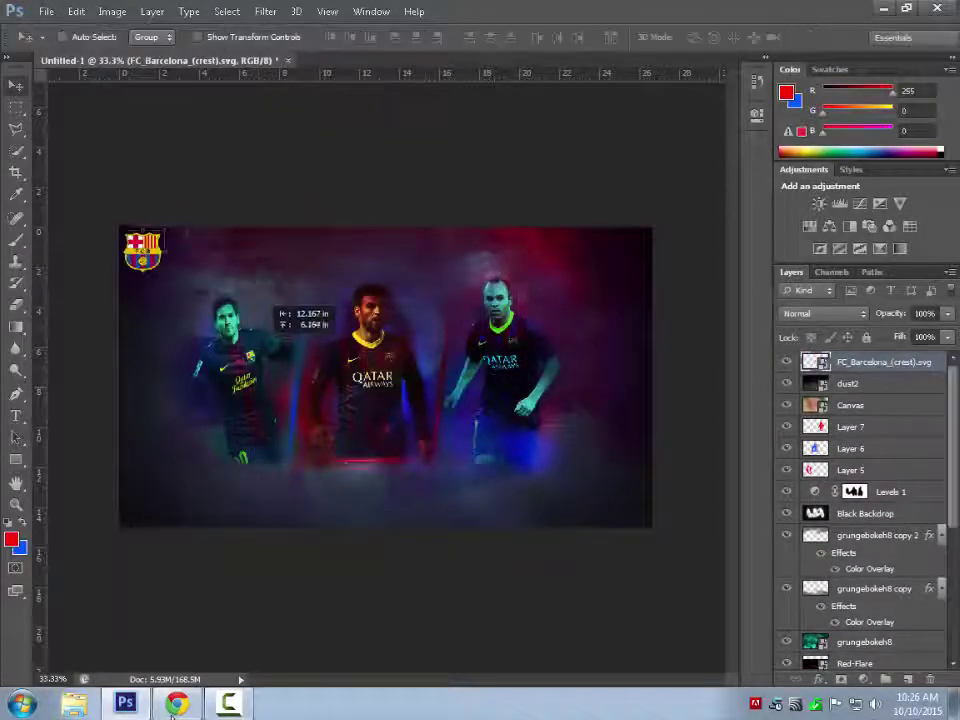
pyautogui.click(823, 313)
pyautogui.click(810, 167)
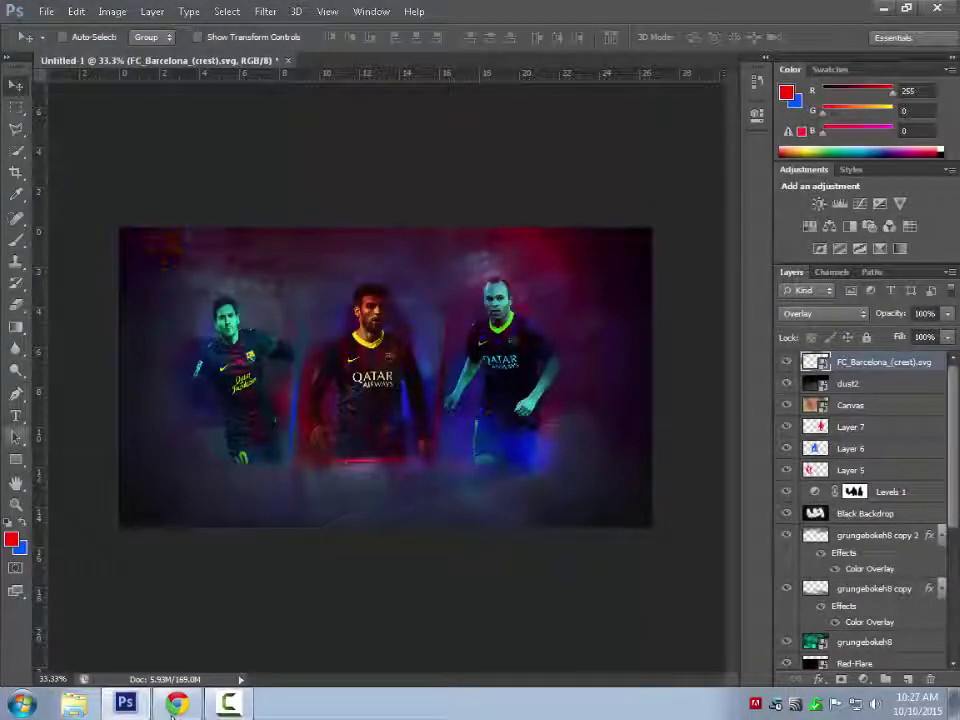
pyautogui.click(201, 416)
pyautogui.write('FC BARCELON')
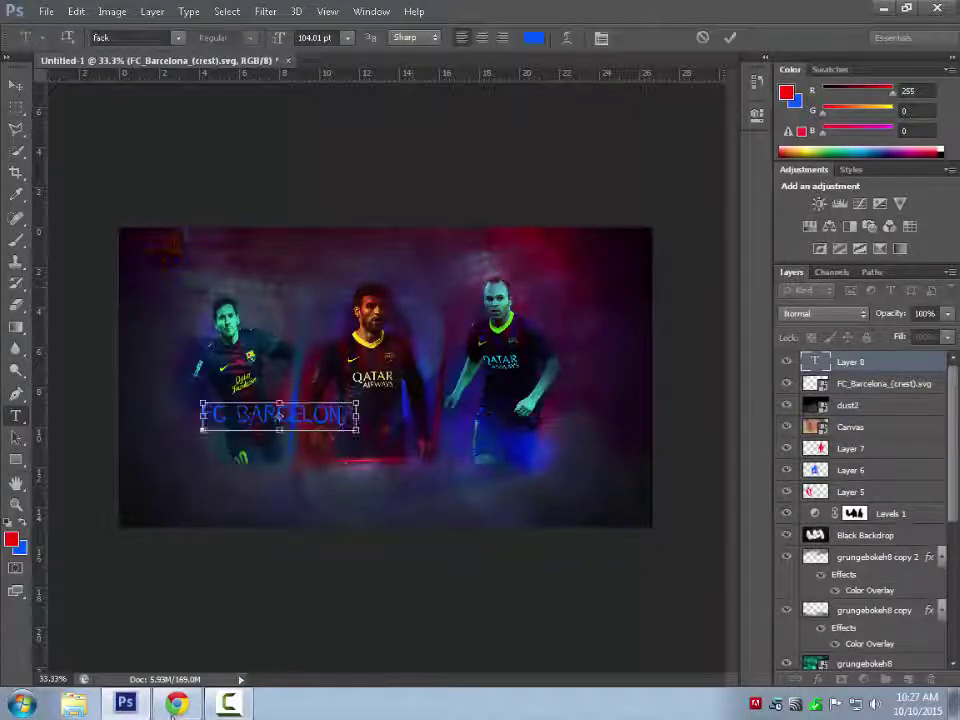
# - Set the FC BARCELONA text to the Good Times font and narrow it to fit
pyautogui.hotkey('ctrl', 'a')
pyautogui.click(178, 37)
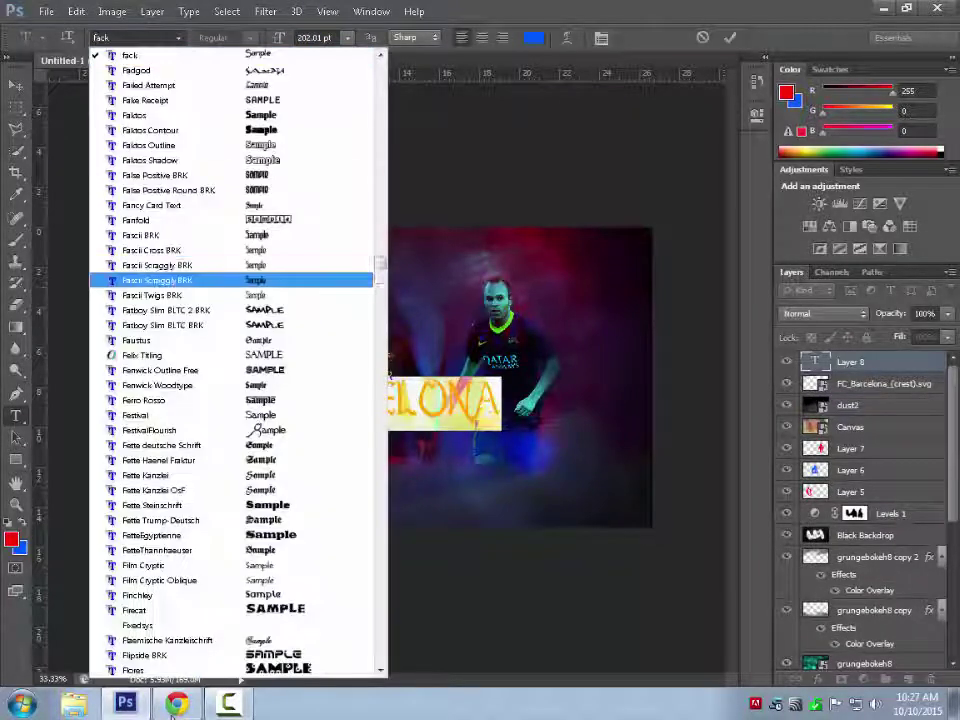
pyautogui.scroll(10, 235, 360)
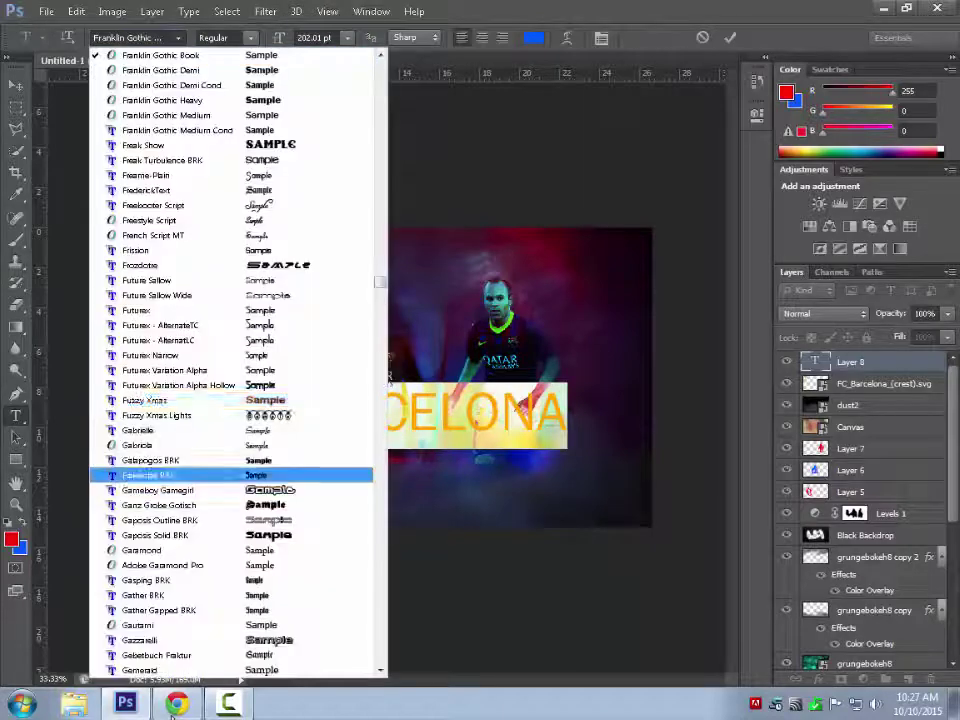
pyautogui.press('Return')
pyautogui.write('Good Times')
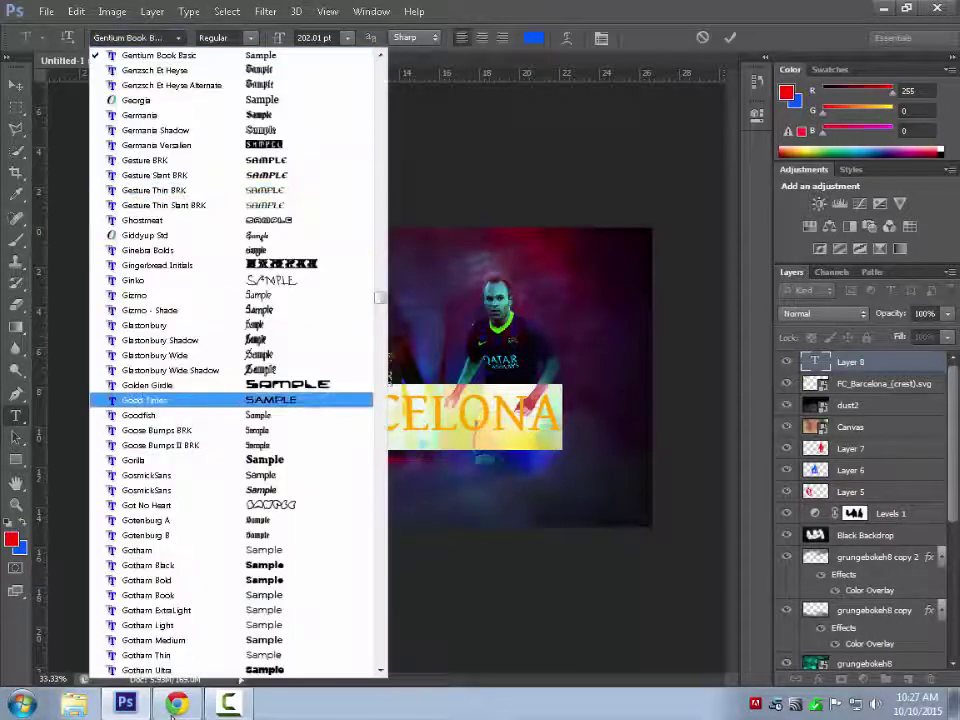
pyautogui.press('Return')
pyautogui.hotkey('ctrl', 'Return')
pyautogui.hotkey('ctrl', 't')
pyautogui.press('Return')
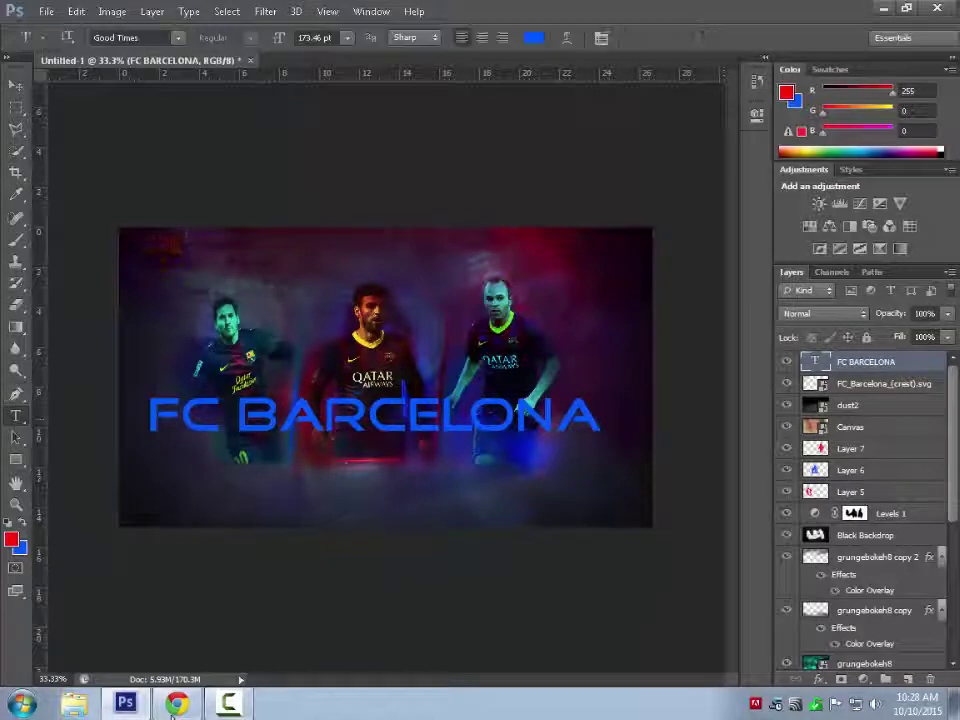
# - Colour the word BARCELONA red and rasterize the FC BARCELONA type layer
pyautogui.click(534, 37)
pyautogui.click(855, 229)
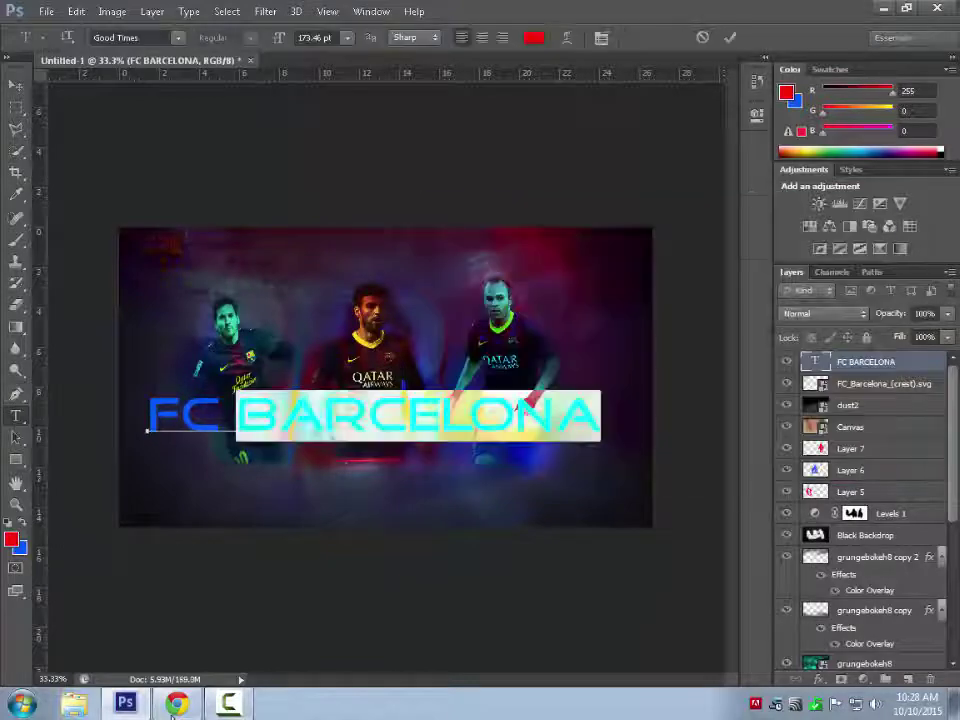
pyautogui.hotkey('ctrl', 't')
pyautogui.press('Return')
pyautogui.rightClick(866, 361)
pyautogui.click(729, 169)
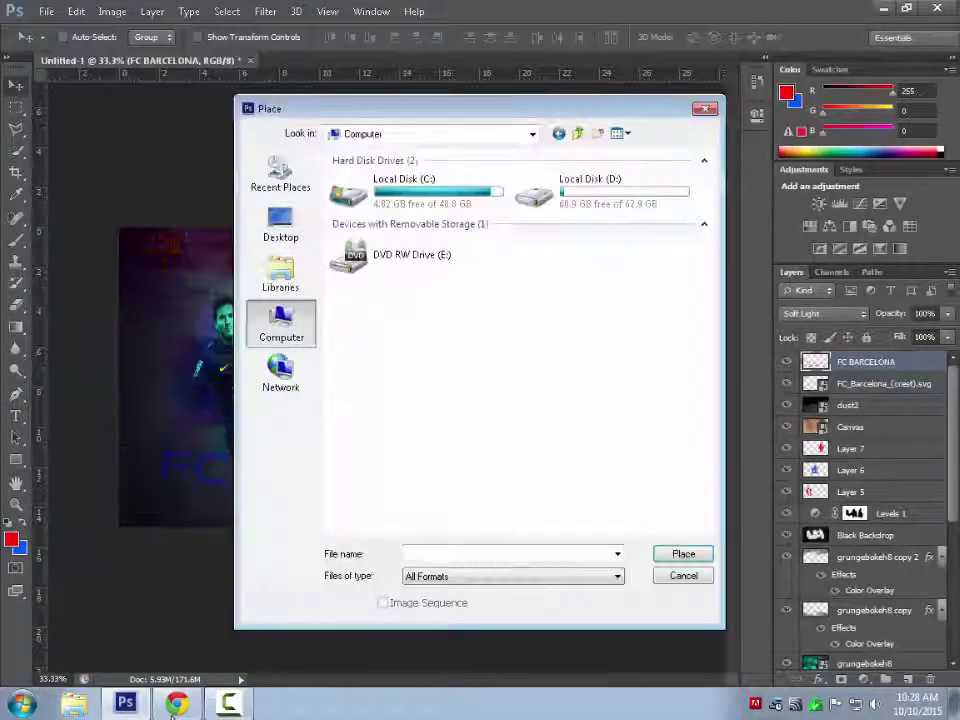
# - Place the personal signature logo and move it to the bottom-left corner
pyautogui.doubleClick(375, 504)
pyautogui.press('Return')
pyautogui.moveTo(444, 345); pyautogui.dragTo(214, 480)
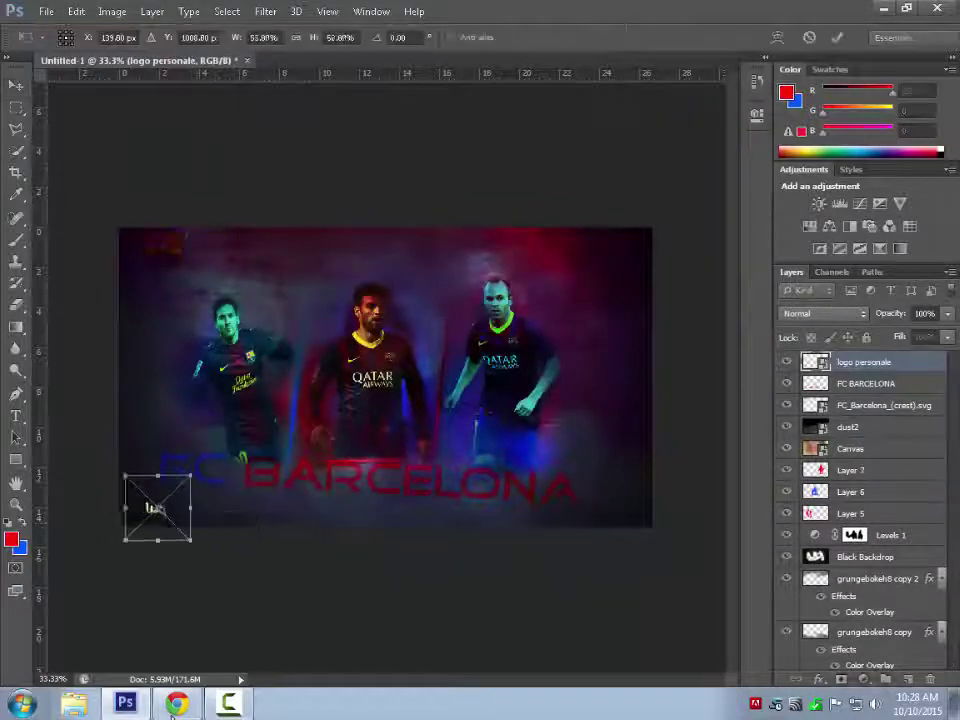
# - Place the Blue Spakle texture below the signature logo and rasterize it for erasing
pyautogui.press('Return')
pyautogui.hotkey('ctrl', 'shift', 'p')
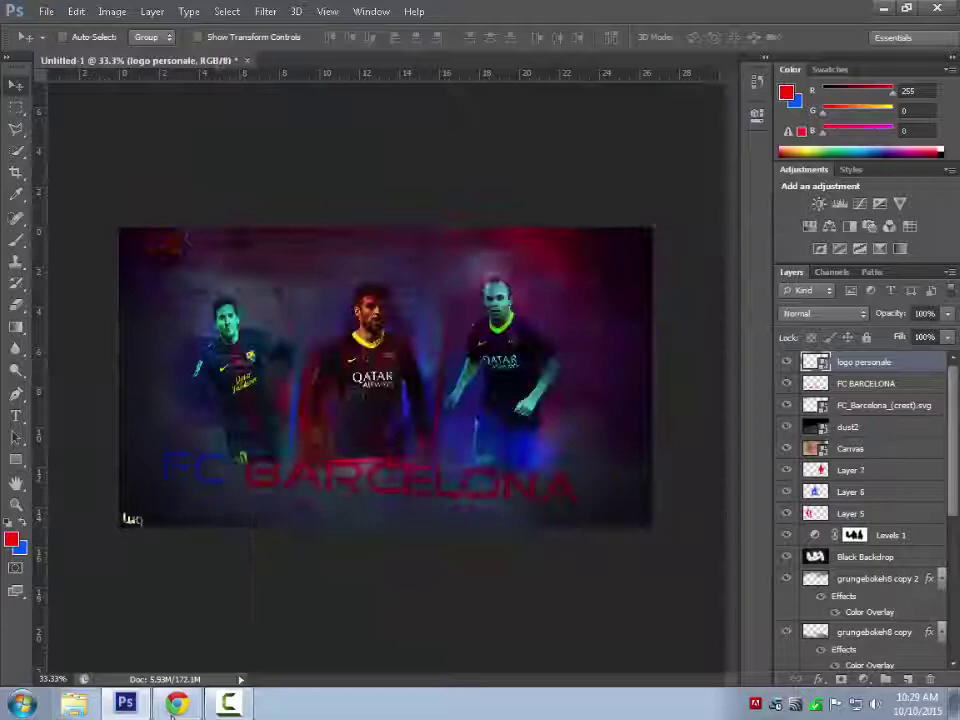
pyautogui.hotkey('ctrl', 'shift', 'p')
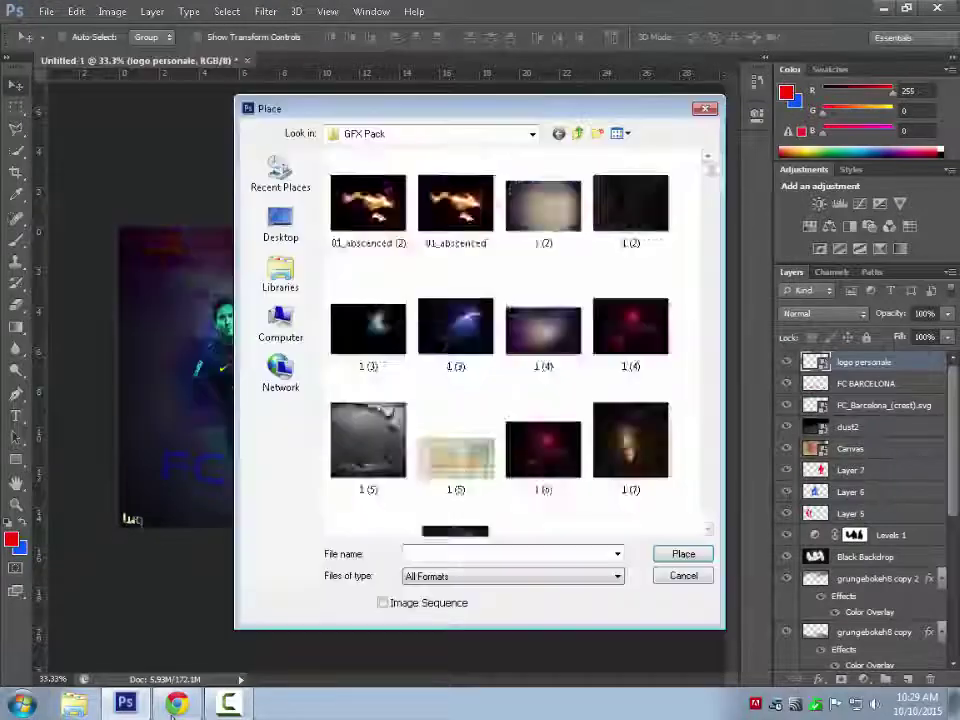
pyautogui.scroll(-5, 515, 340)
pyautogui.scroll(-5, 515, 340)
pyautogui.scroll(-5, 515, 340)
pyautogui.doubleClick(455, 260)
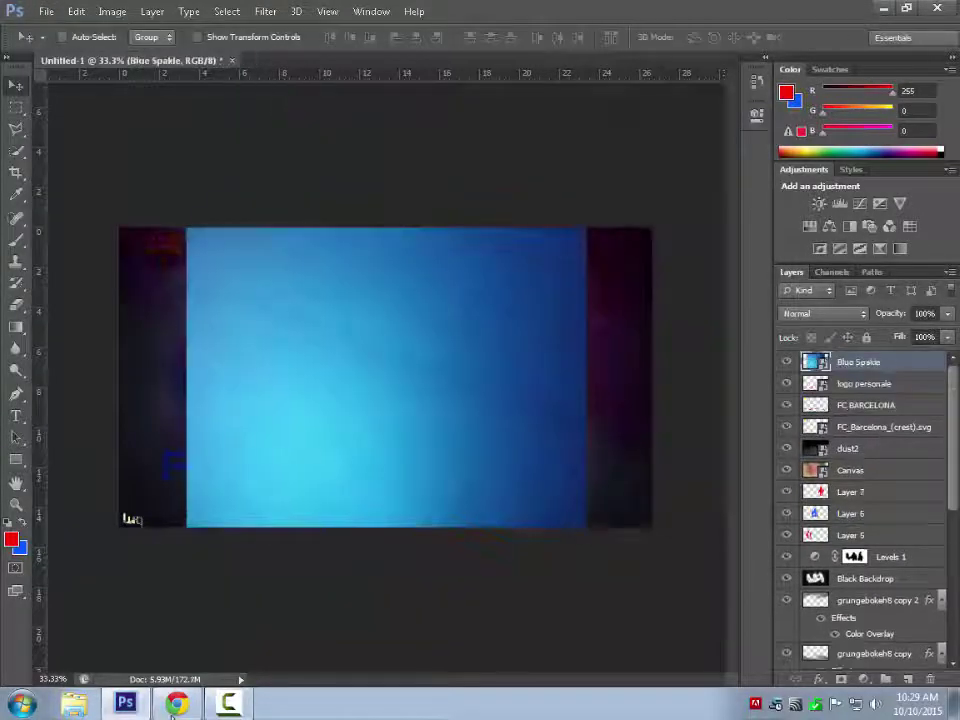
pyautogui.rightClick(840, 361)
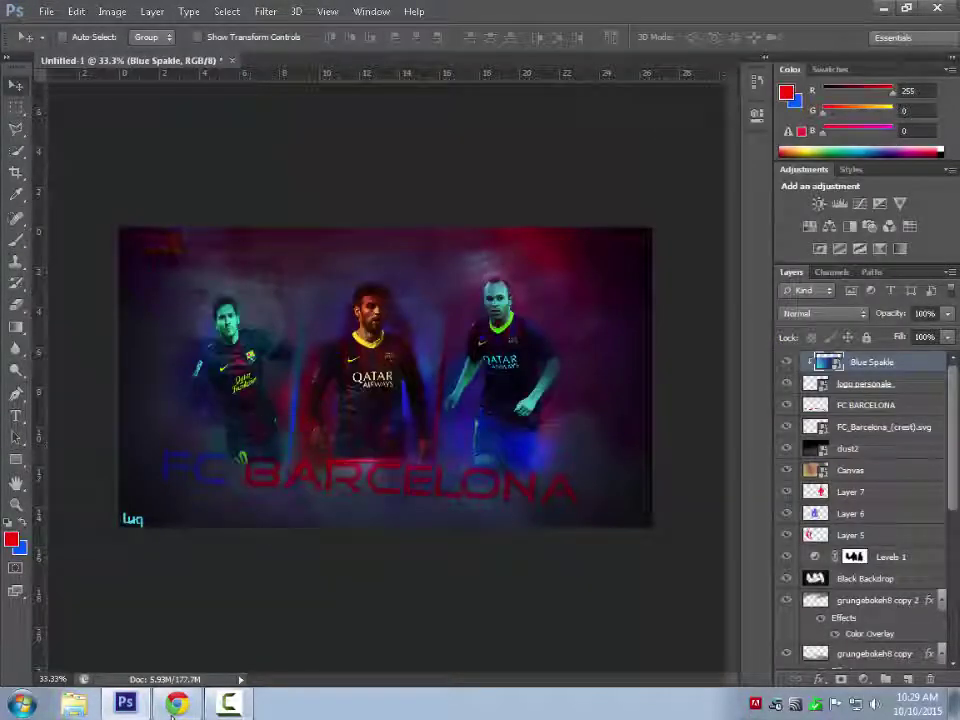
pyautogui.rightClick(840, 361)
pyautogui.press('Escape')
pyautogui.press('e')
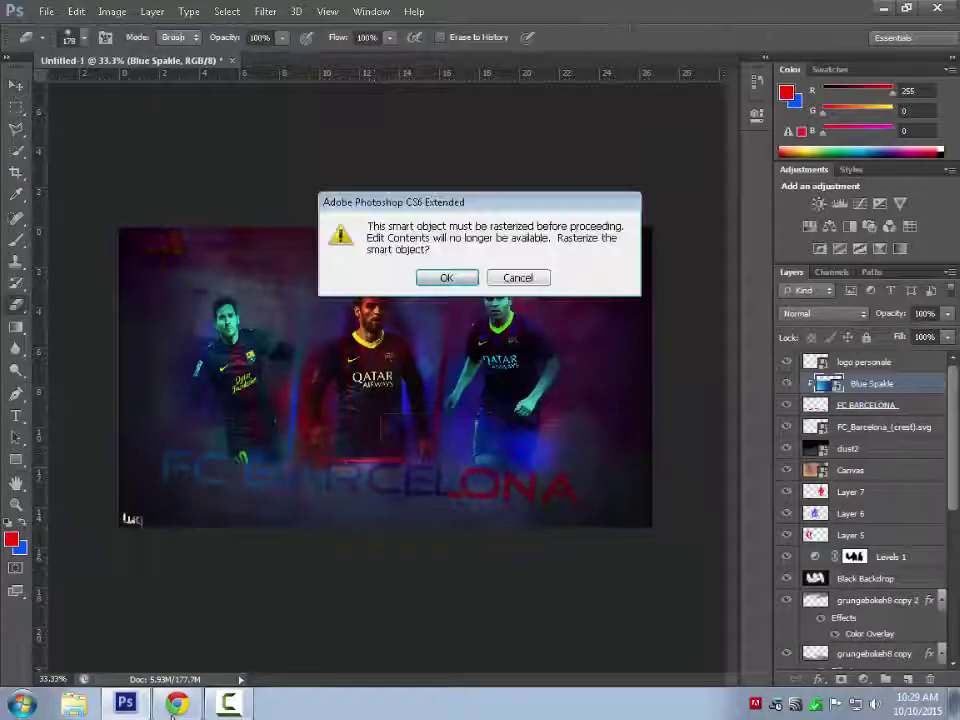
pyautogui.press('Return')
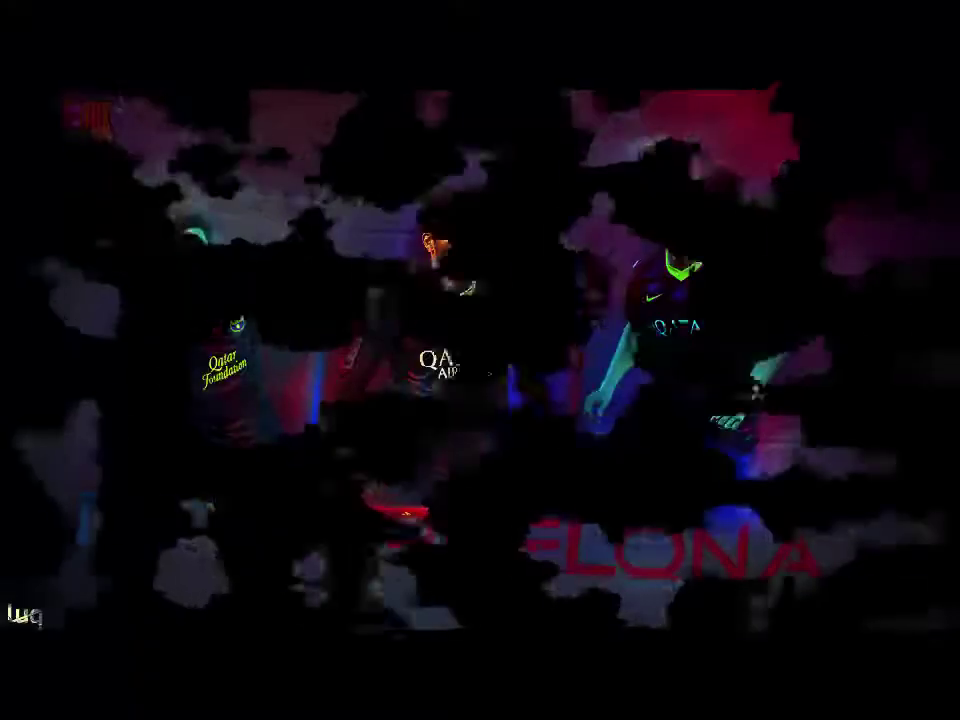